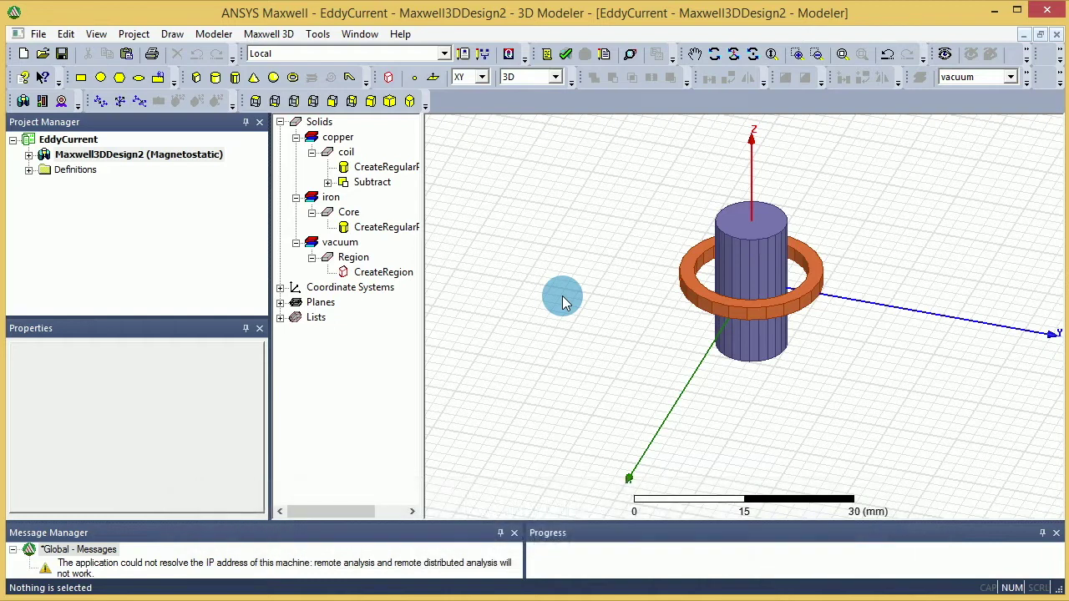
Section the copper coil on the YZ plane to create the sheet coil_Section1
{"action": "left_click", "coordinate": [592, 227]}
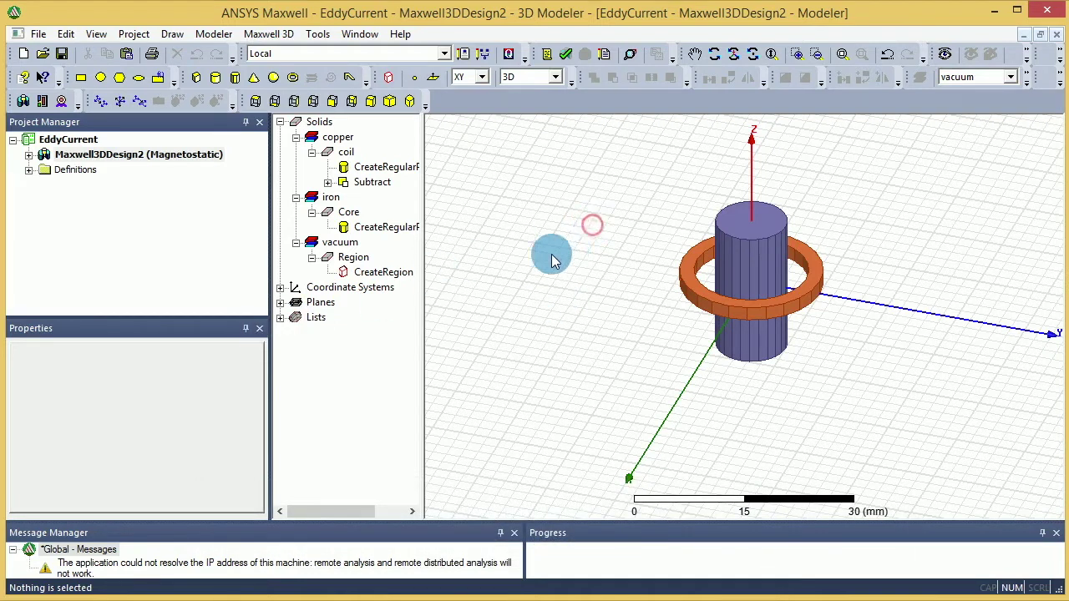
{"action": "left_click", "coordinate": [814, 288]}
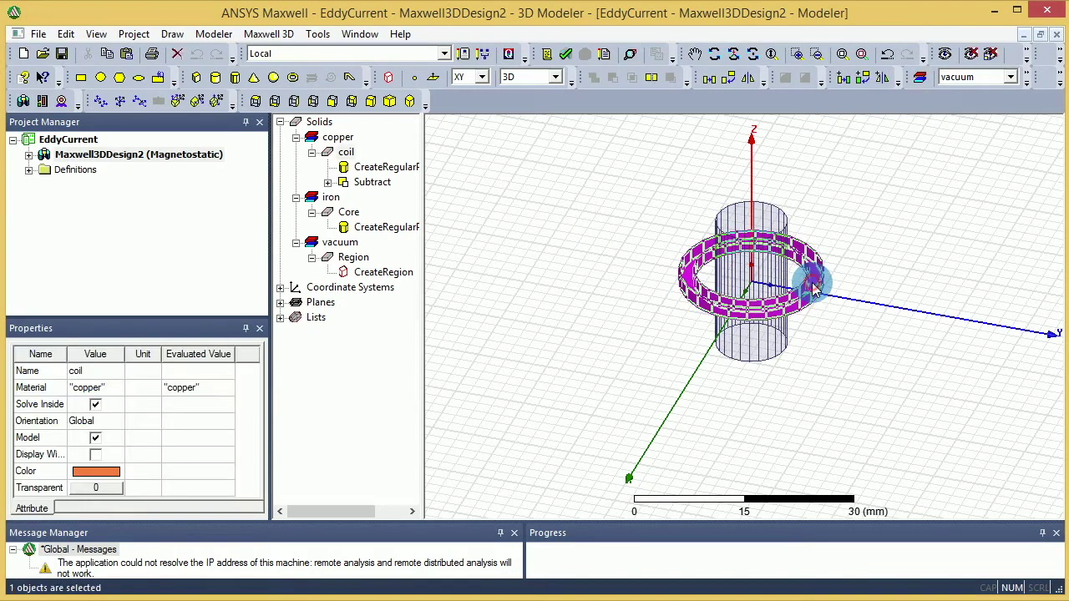
{"action": "right_click", "coordinate": [814, 288]}
{"action": "left_click", "coordinate": [864, 434]}
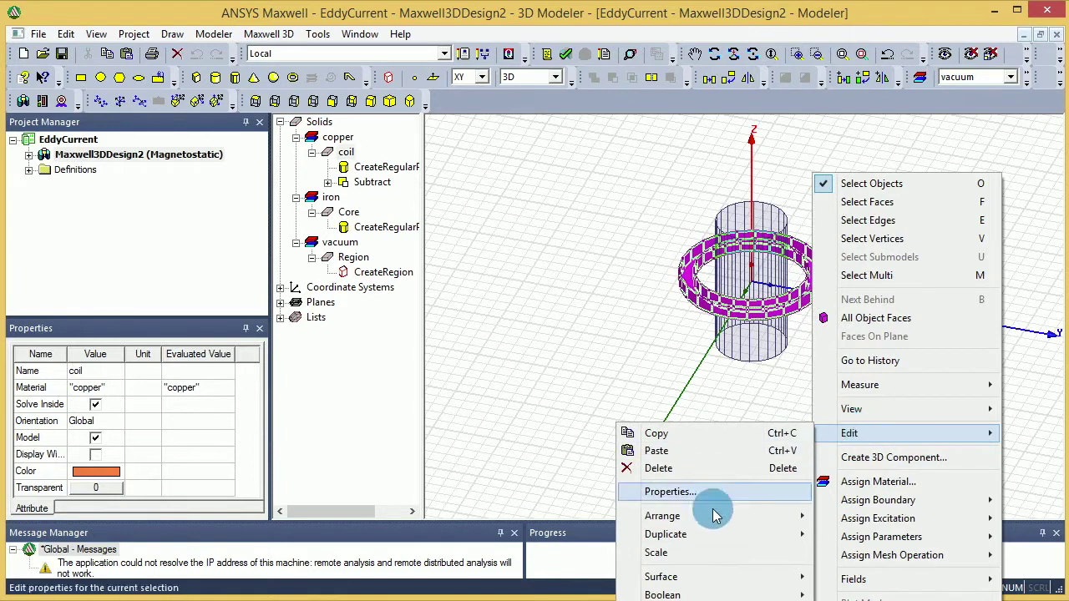
{"action": "left_click", "coordinate": [697, 578]}
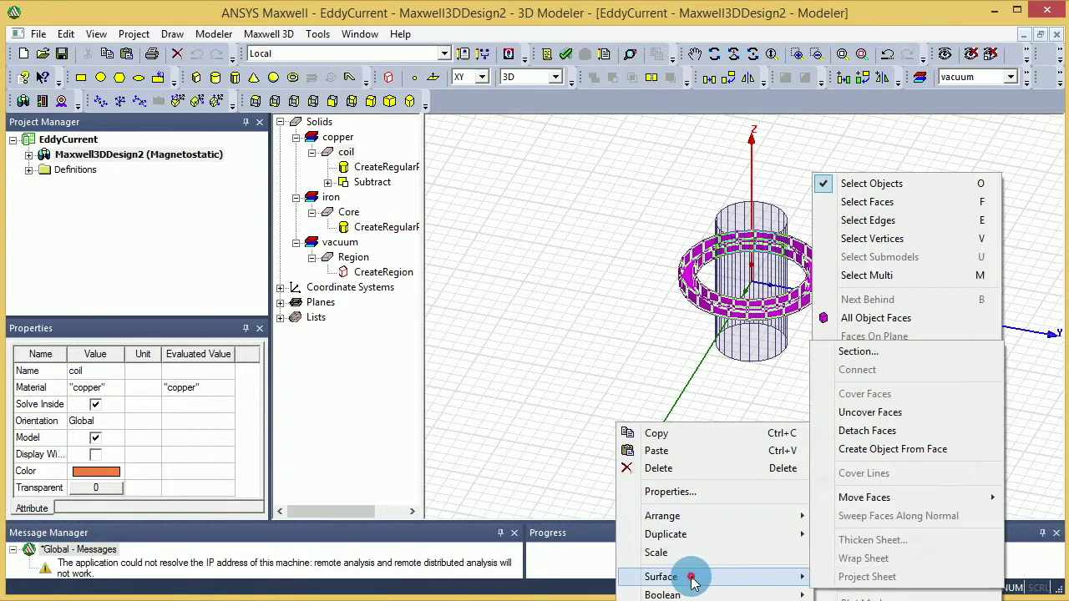
{"action": "left_click", "coordinate": [891, 364]}
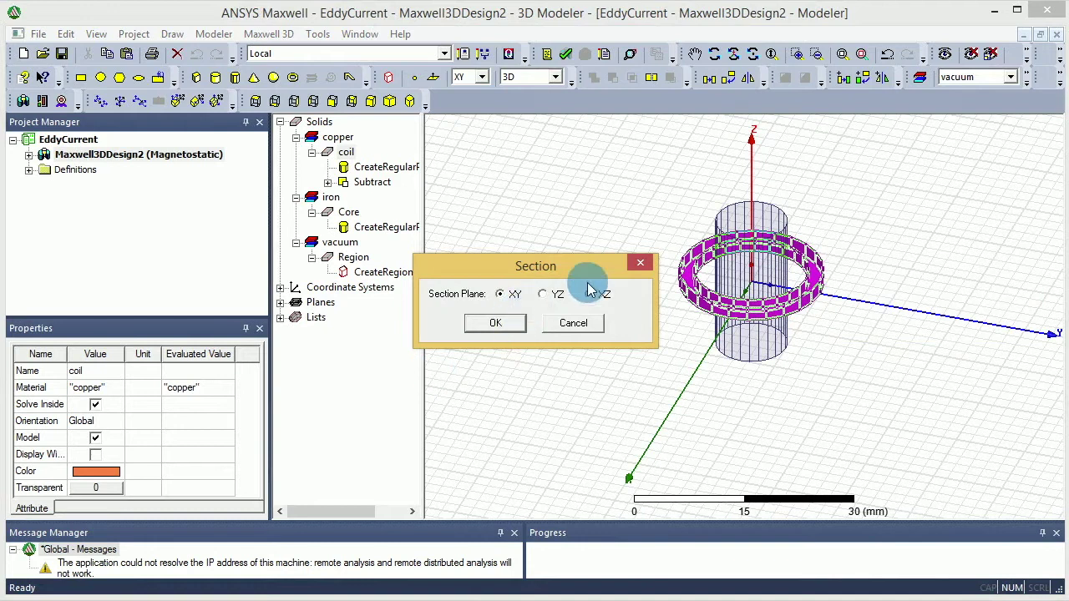
{"action": "left_click", "coordinate": [541, 295]}
{"action": "left_click", "coordinate": [482, 324]}
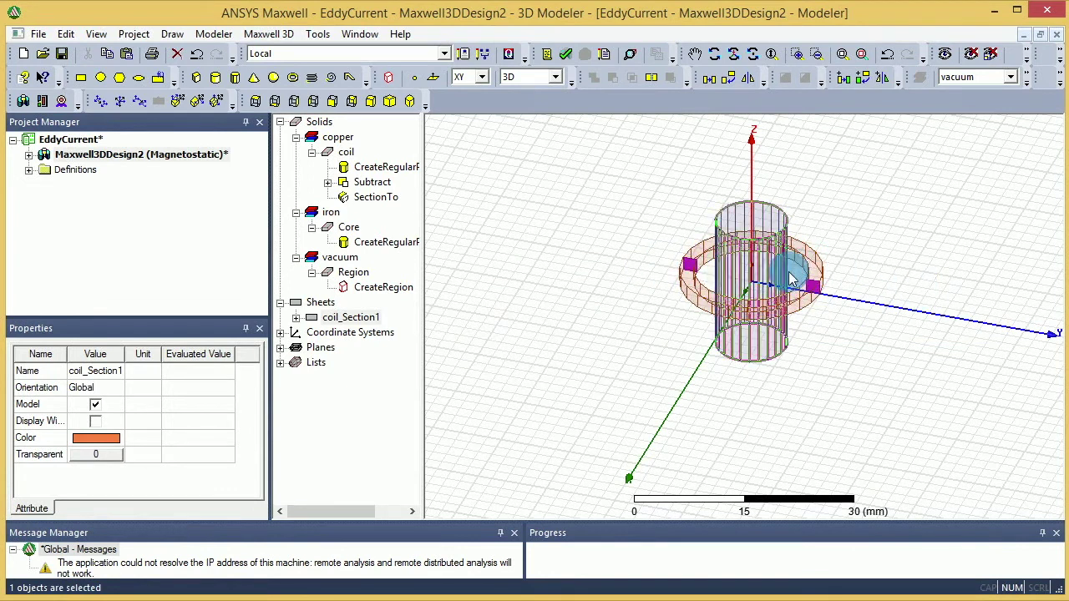
Split coil_Section1 into its two separate bodies
{"action": "right_click", "coordinate": [329, 317]}
{"action": "left_click", "coordinate": [426, 365]}
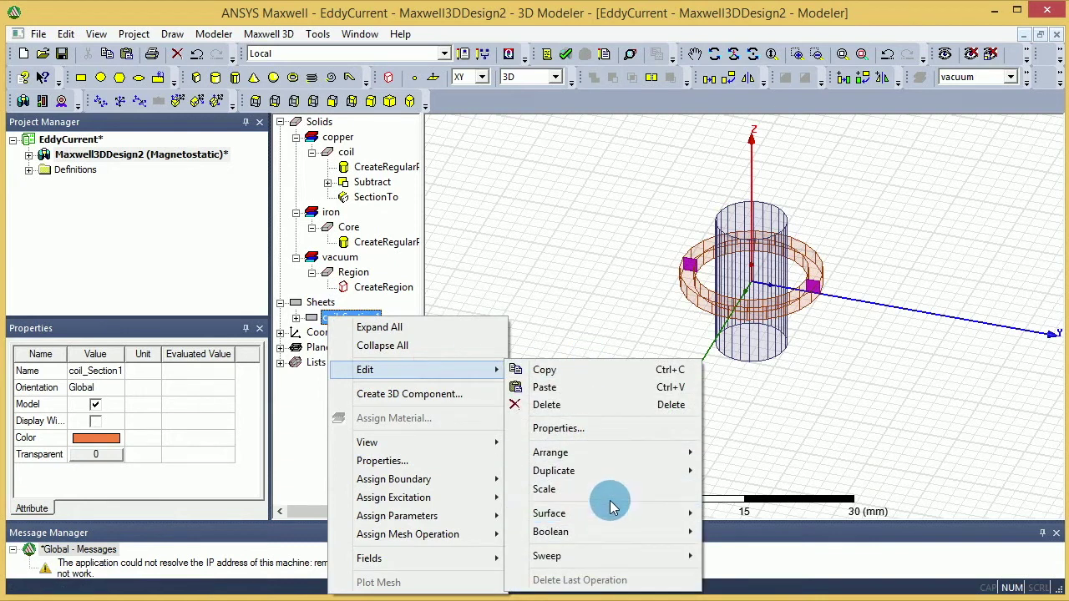
{"action": "mouse_move", "coordinate": [606, 531]}
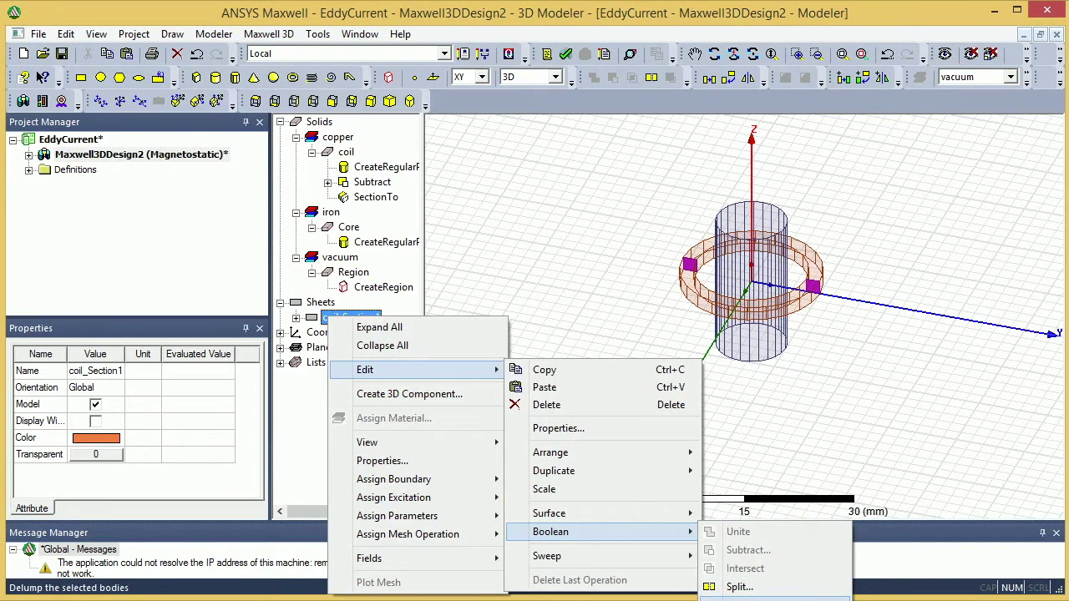
{"action": "left_click", "coordinate": [740, 598]}
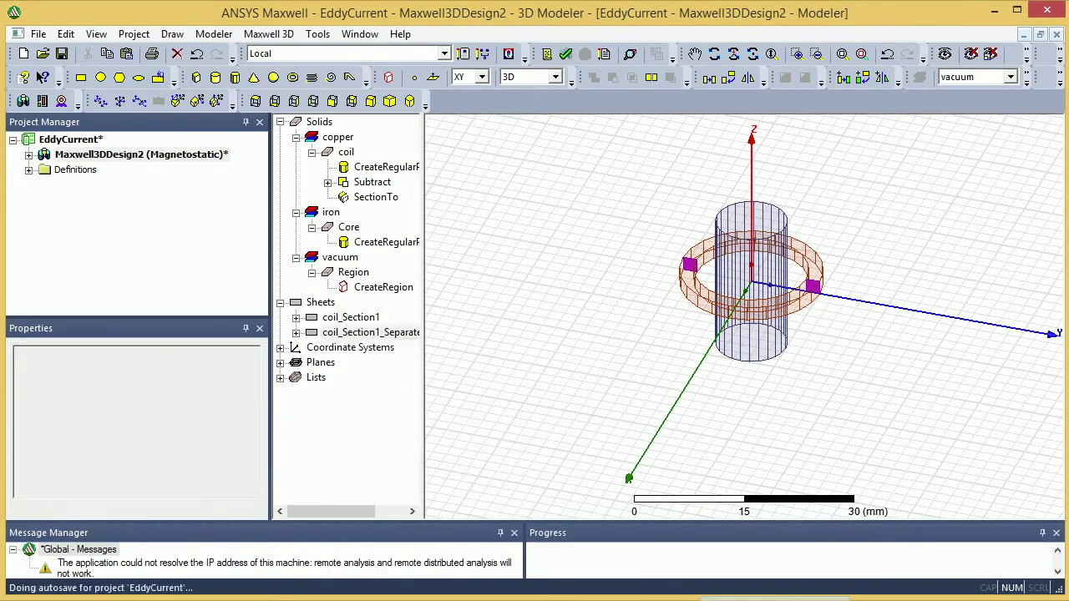
Delete the extra piece coil_Section1_Separate1, keeping coil_Section1 selected
{"action": "left_click", "coordinate": [347, 318]}
{"action": "left_click", "coordinate": [357, 333]}
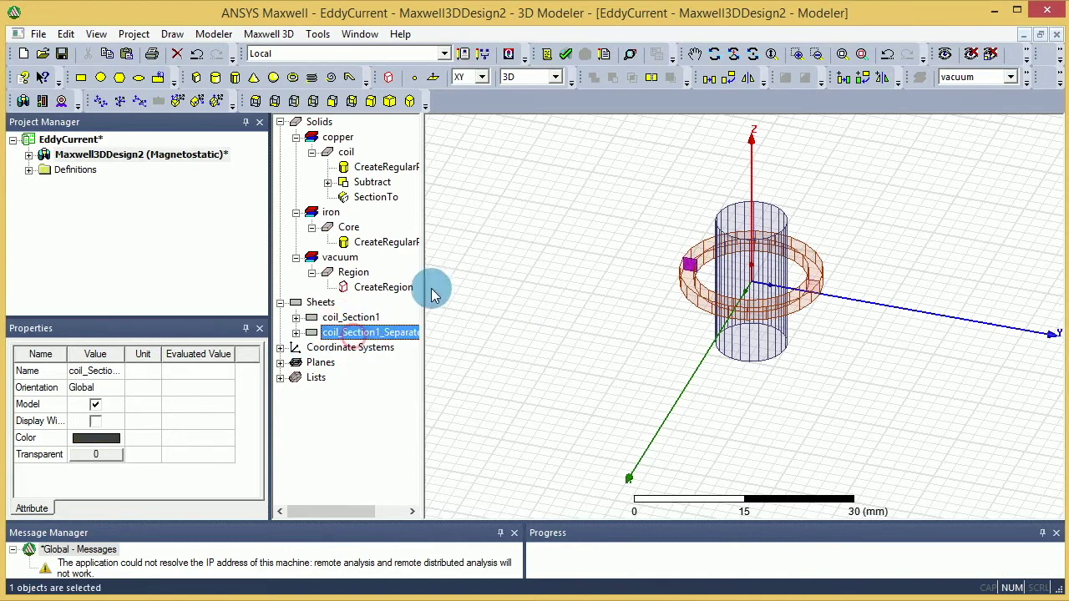
{"action": "left_click", "coordinate": [176, 53]}
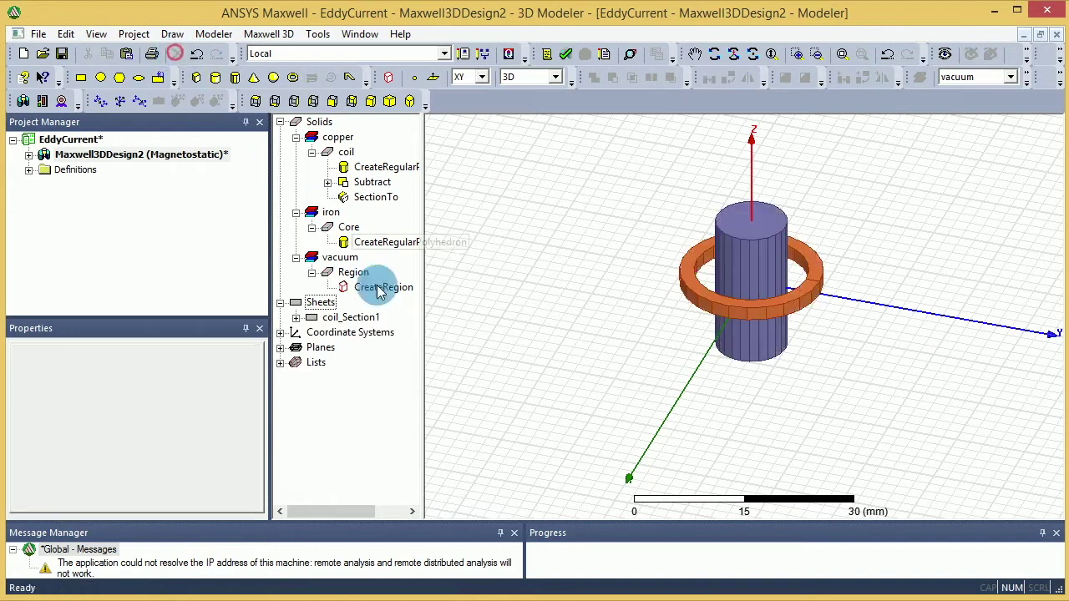
{"action": "left_click", "coordinate": [349, 318]}
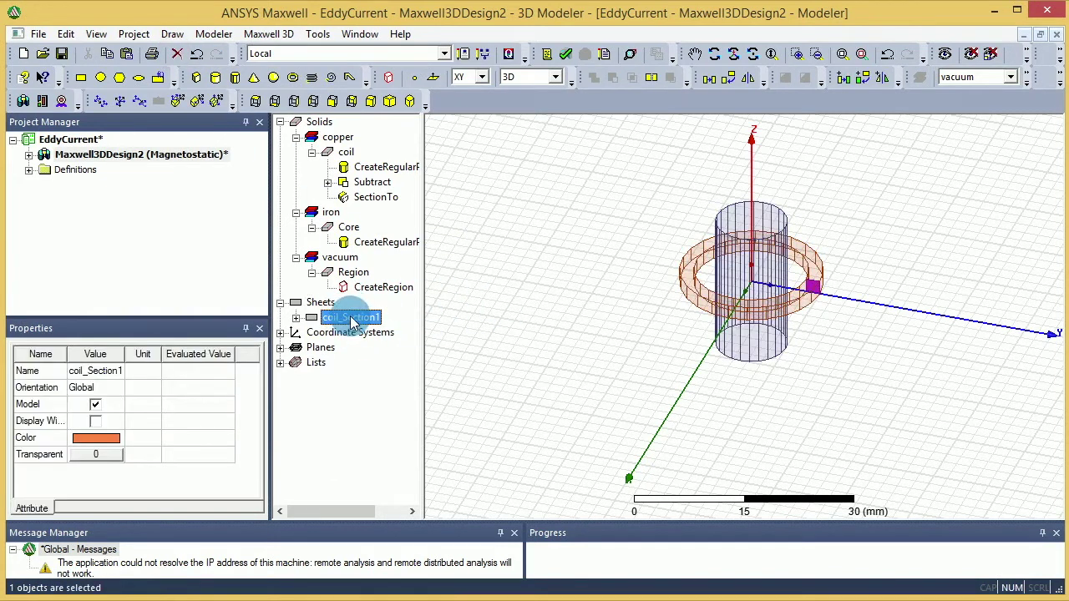
Assign coil_Section1 a solid 100 A current excitation named I_in
{"action": "right_click", "coordinate": [351, 323]}
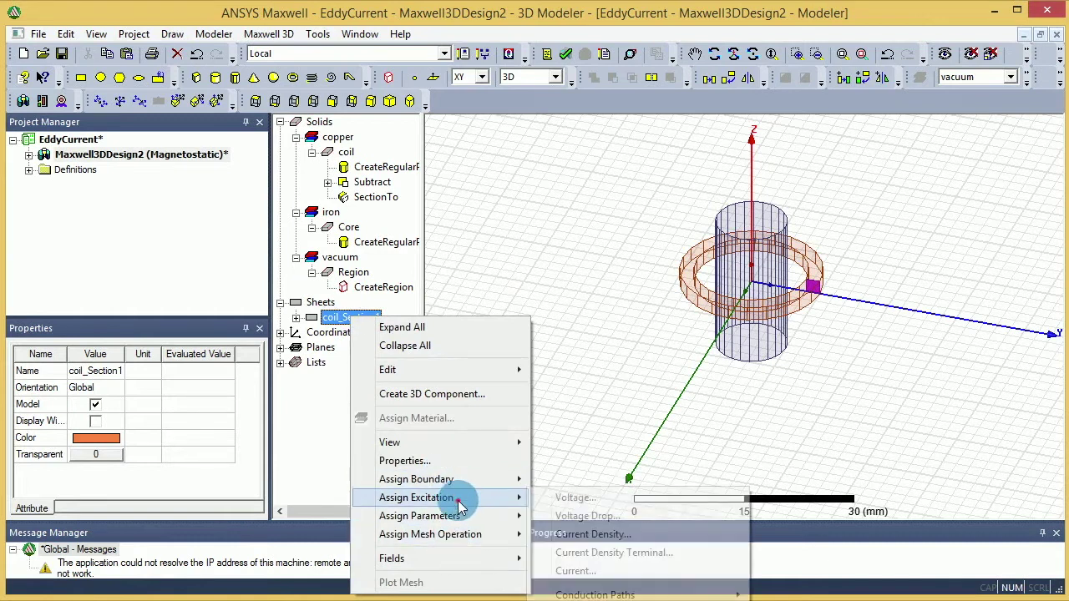
{"action": "left_click", "coordinate": [576, 539]}
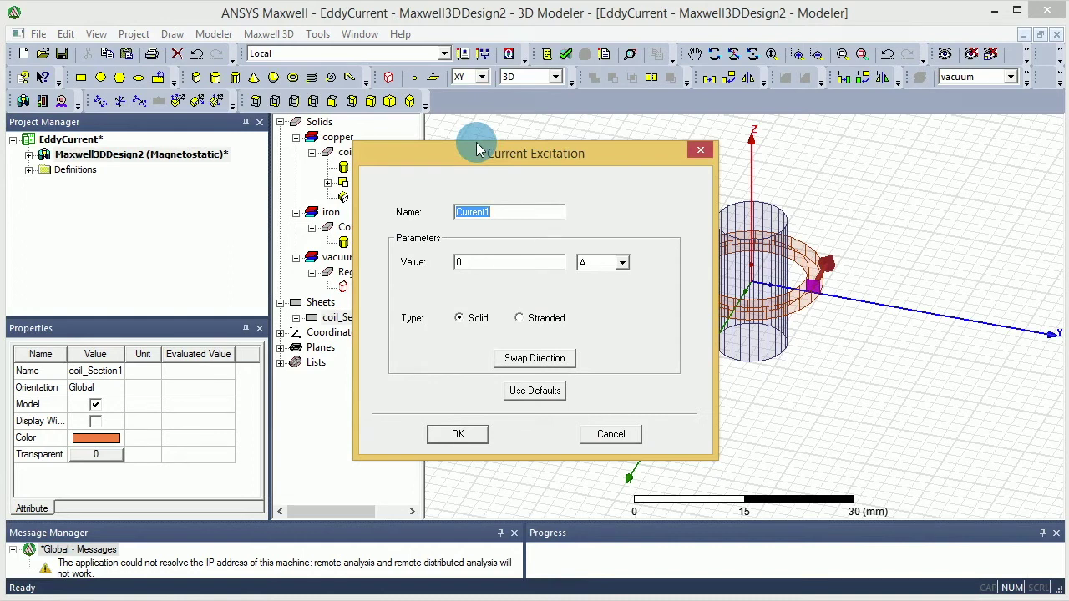
{"action": "key", "text": "BackSpace"}
{"action": "left_click", "coordinate": [471, 266]}
{"action": "left_click_drag", "start_coordinate": [471, 265], "coordinate": [423, 275]}
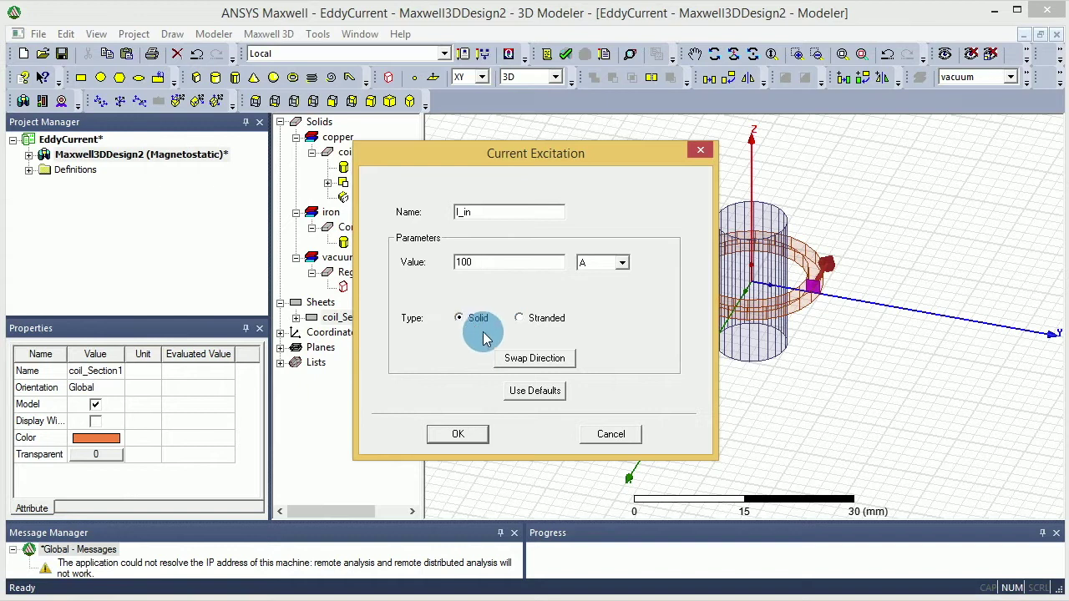
{"action": "left_click", "coordinate": [457, 435]}
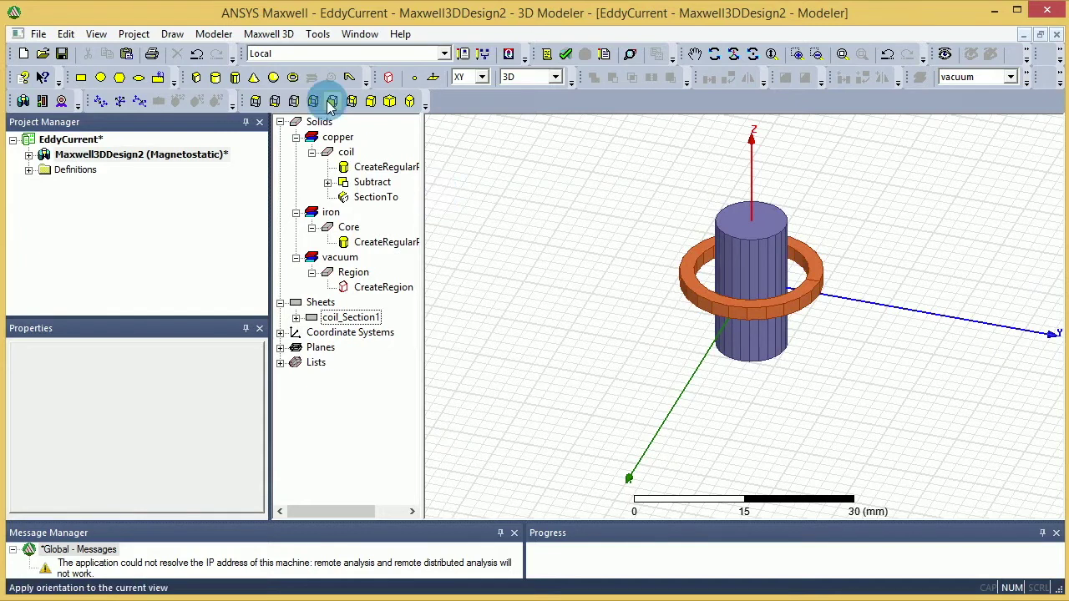
Switch the Maxwell 3D design's solution type from Magnetostatic to Eddy Current
{"action": "left_click", "coordinate": [283, 35]}
{"action": "mouse_move", "coordinate": [301, 330]}
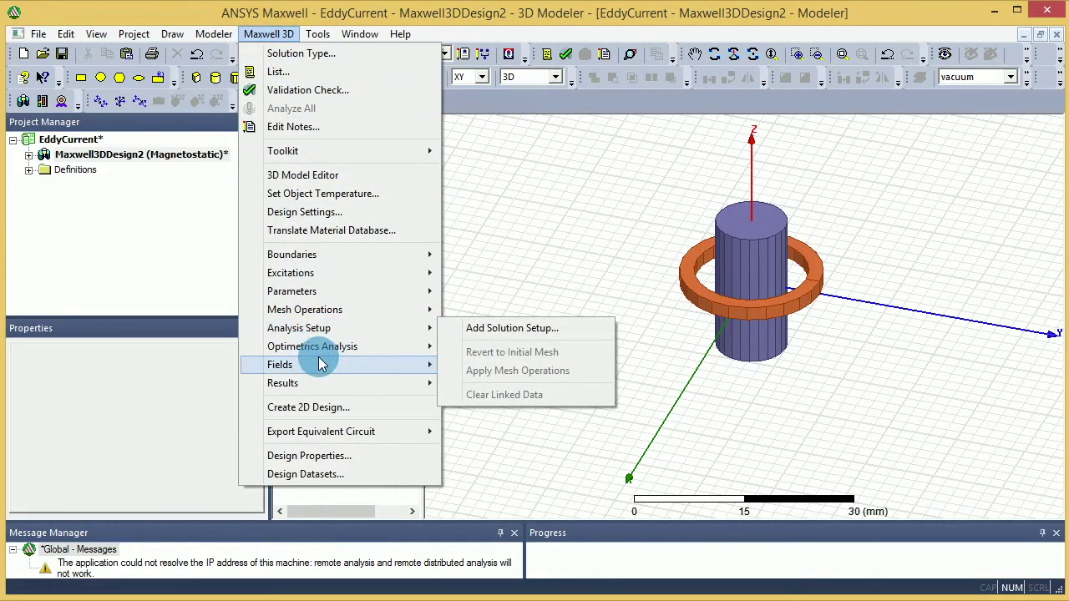
{"action": "mouse_move", "coordinate": [322, 364]}
{"action": "mouse_move", "coordinate": [325, 386]}
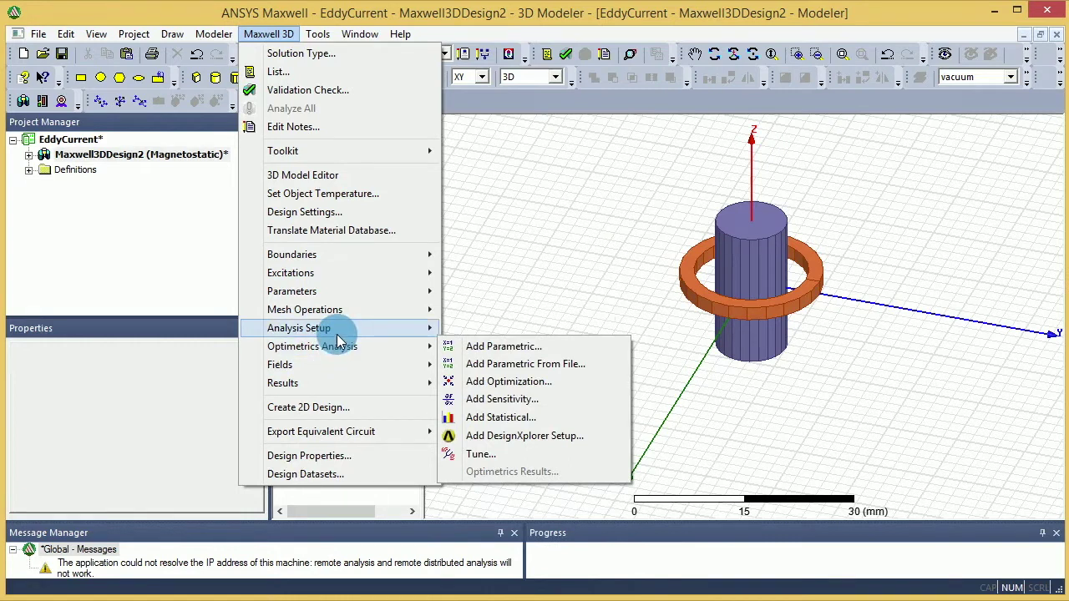
{"action": "mouse_move", "coordinate": [338, 313]}
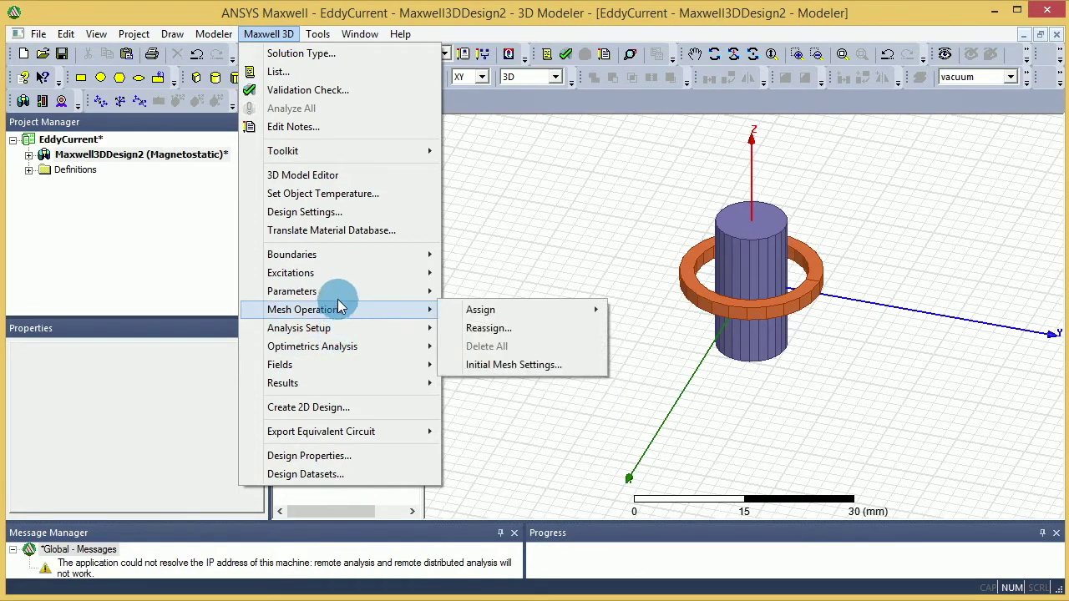
{"action": "mouse_move", "coordinate": [351, 276]}
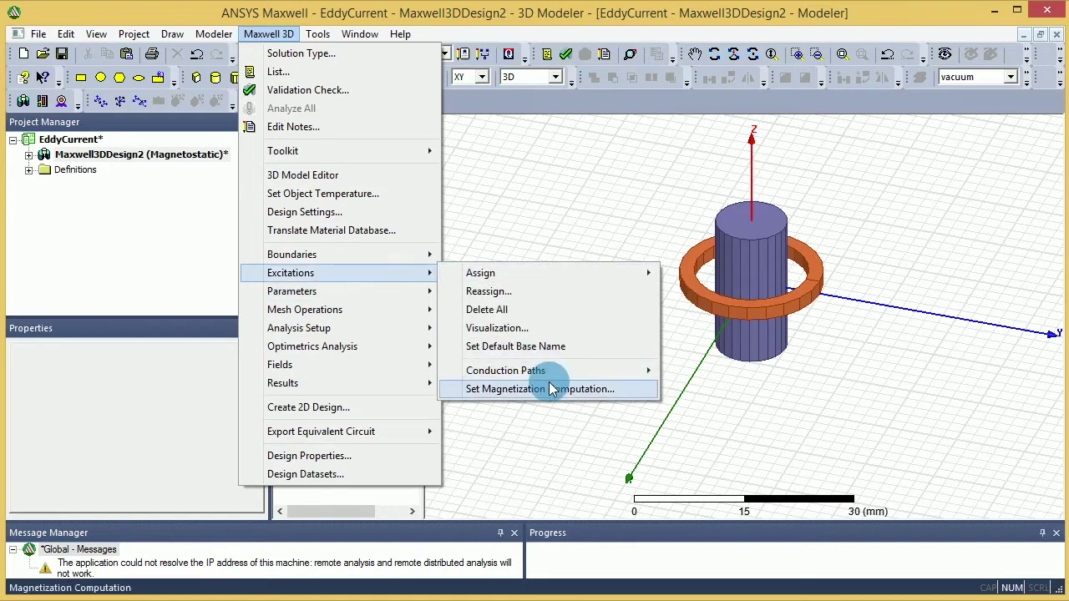
{"action": "mouse_move", "coordinate": [558, 374]}
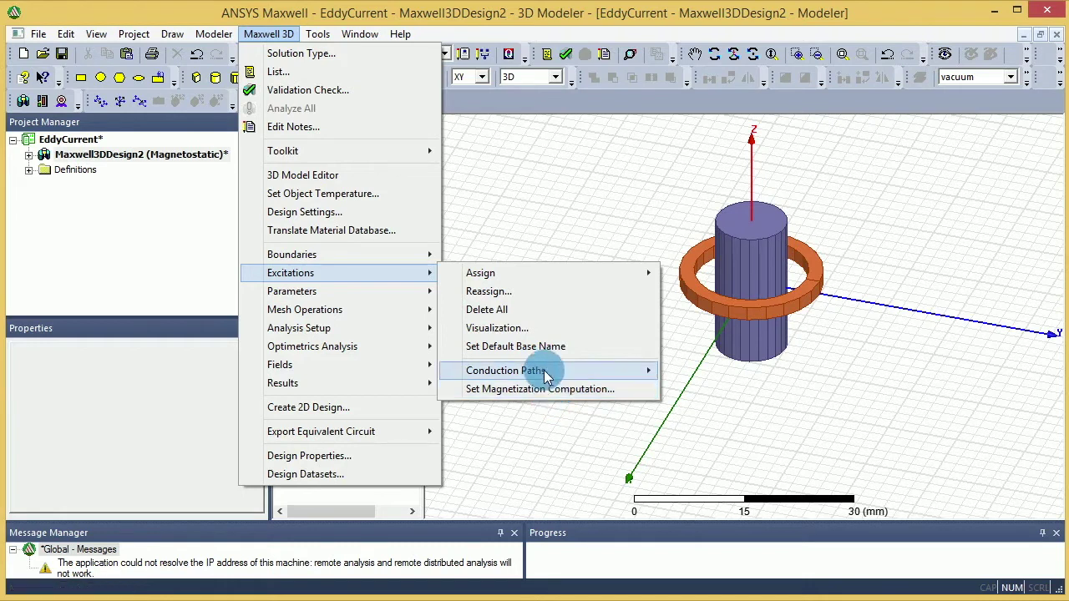
{"action": "left_click", "coordinate": [297, 54]}
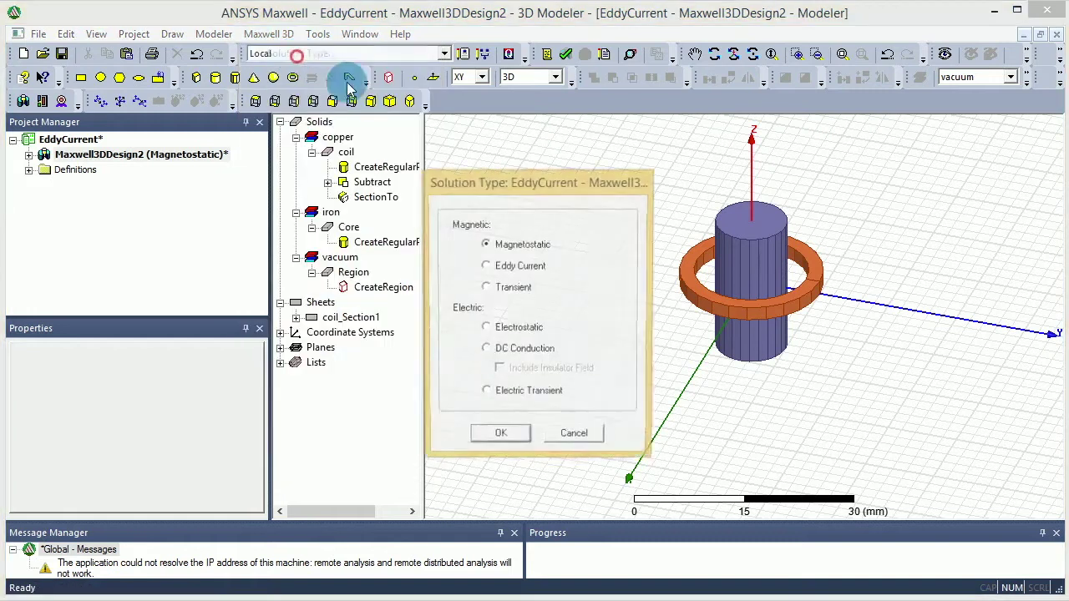
{"action": "left_click", "coordinate": [487, 265]}
{"action": "left_click", "coordinate": [493, 441]}
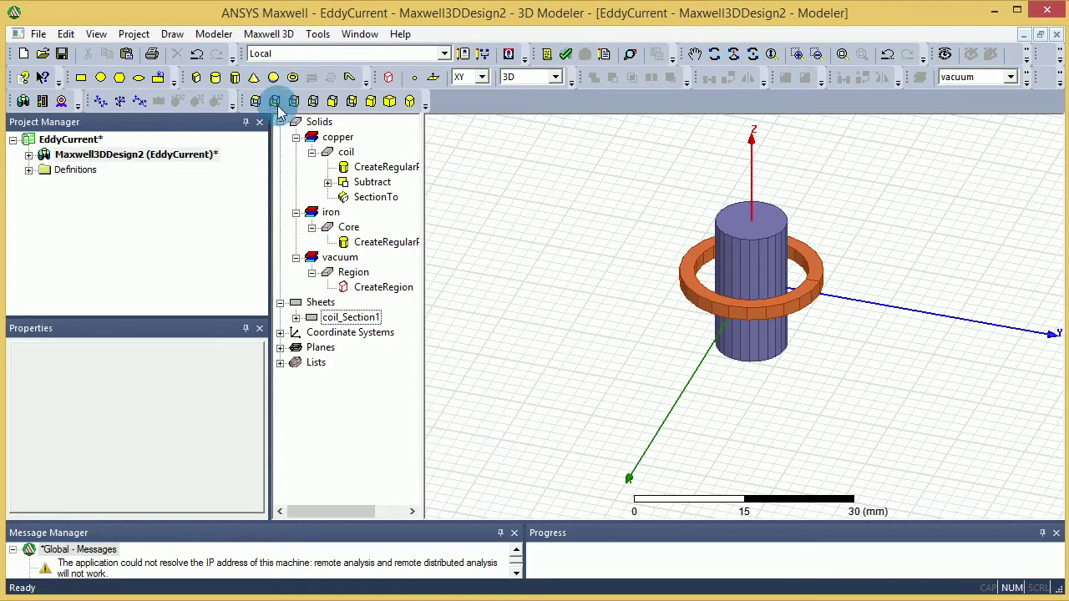
Expand Excitations in the project tree and inspect the I_in excitation's settings
{"action": "left_click", "coordinate": [28, 154]}
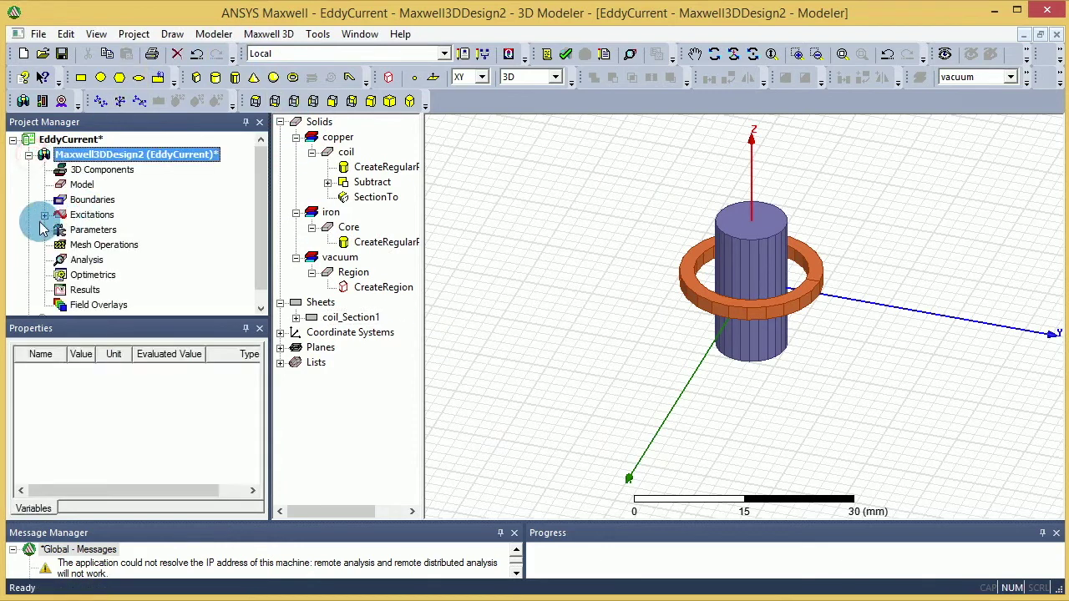
{"action": "left_click", "coordinate": [44, 215]}
{"action": "left_click", "coordinate": [92, 229]}
{"action": "left_click", "coordinate": [77, 406]}
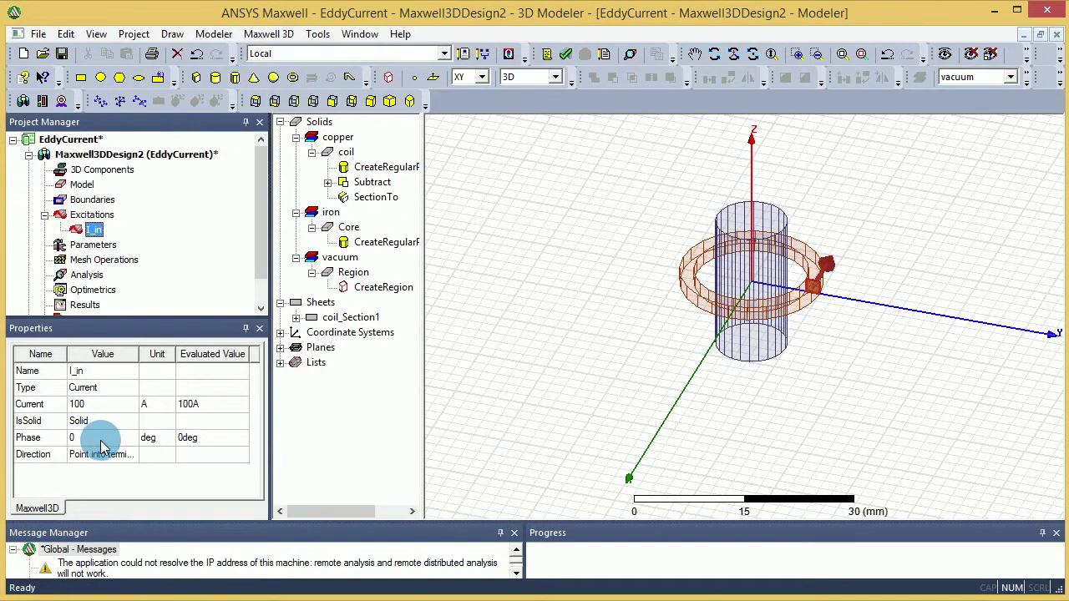
In Set Eddy Effects, turn off the Core's eddy effect while keeping the coil's on
{"action": "left_click", "coordinate": [280, 35]}
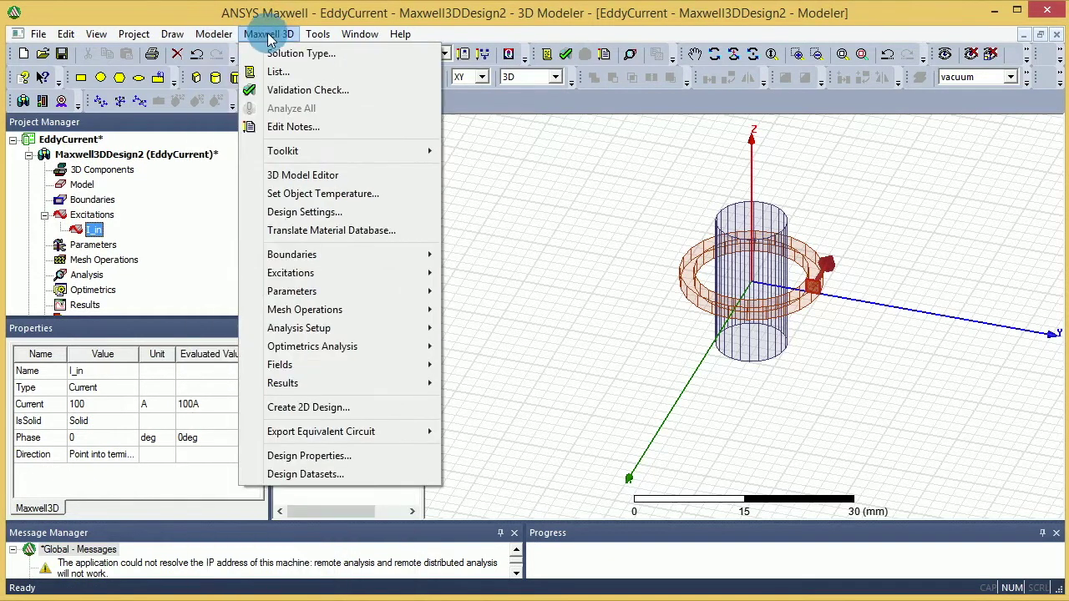
{"action": "mouse_move", "coordinate": [401, 255]}
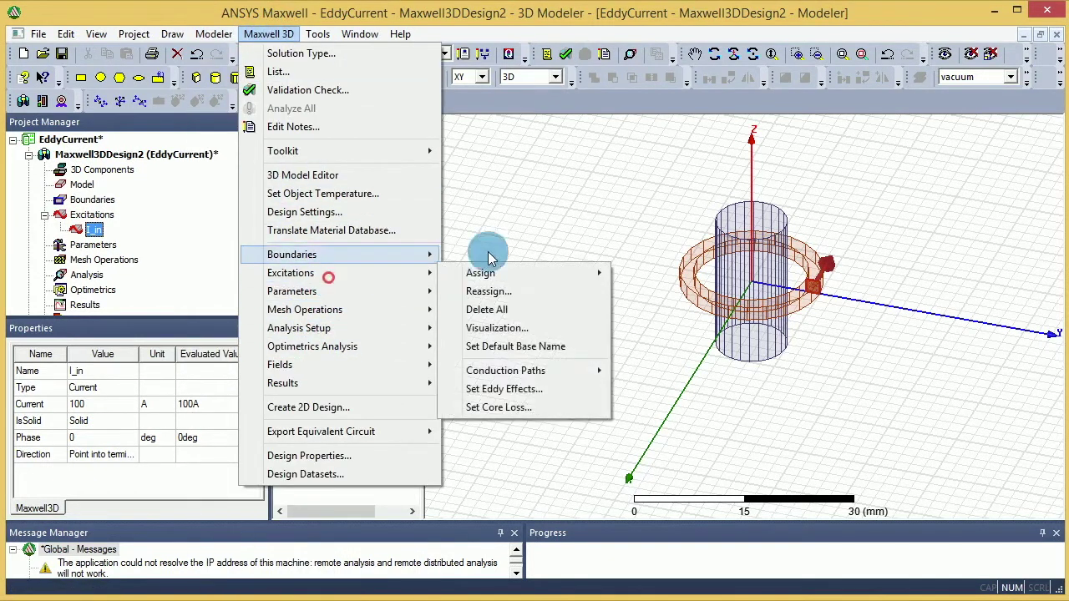
{"action": "left_click", "coordinate": [529, 392]}
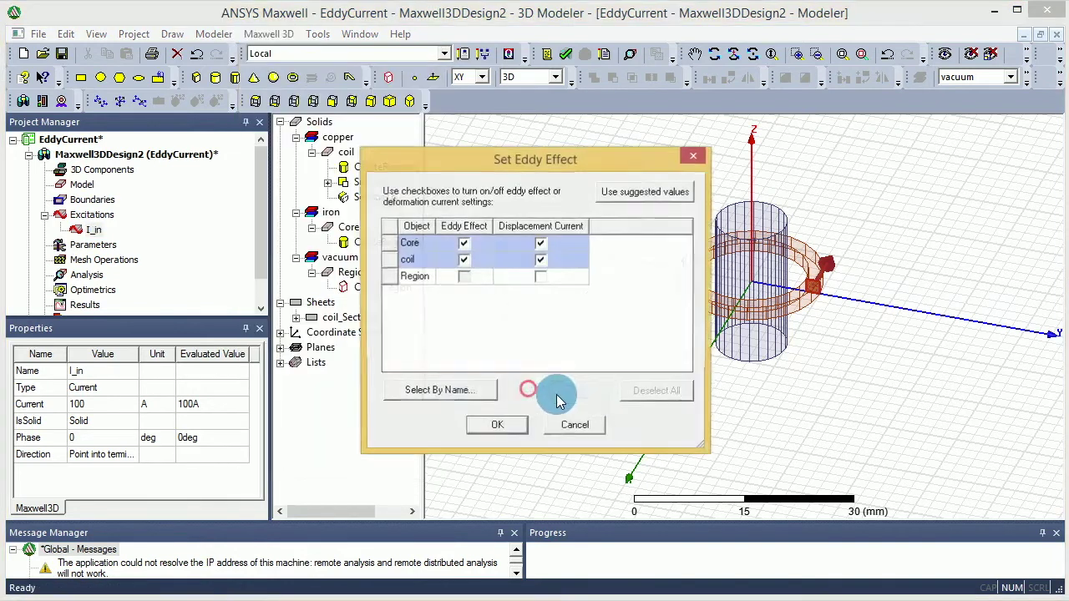
{"action": "left_click", "coordinate": [462, 260]}
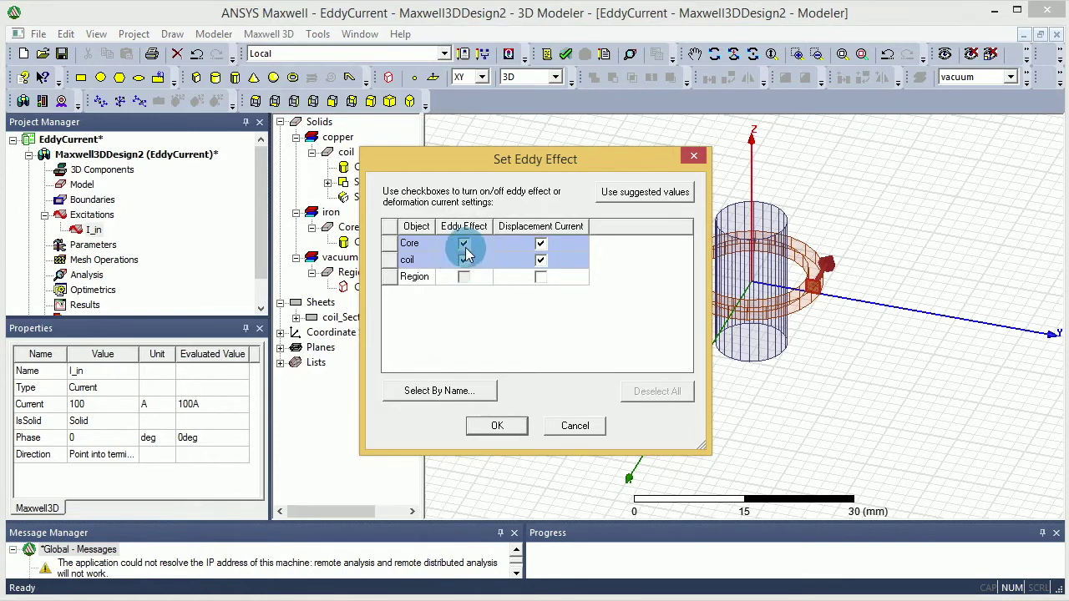
{"action": "left_click", "coordinate": [464, 243]}
{"action": "left_click", "coordinate": [464, 243]}
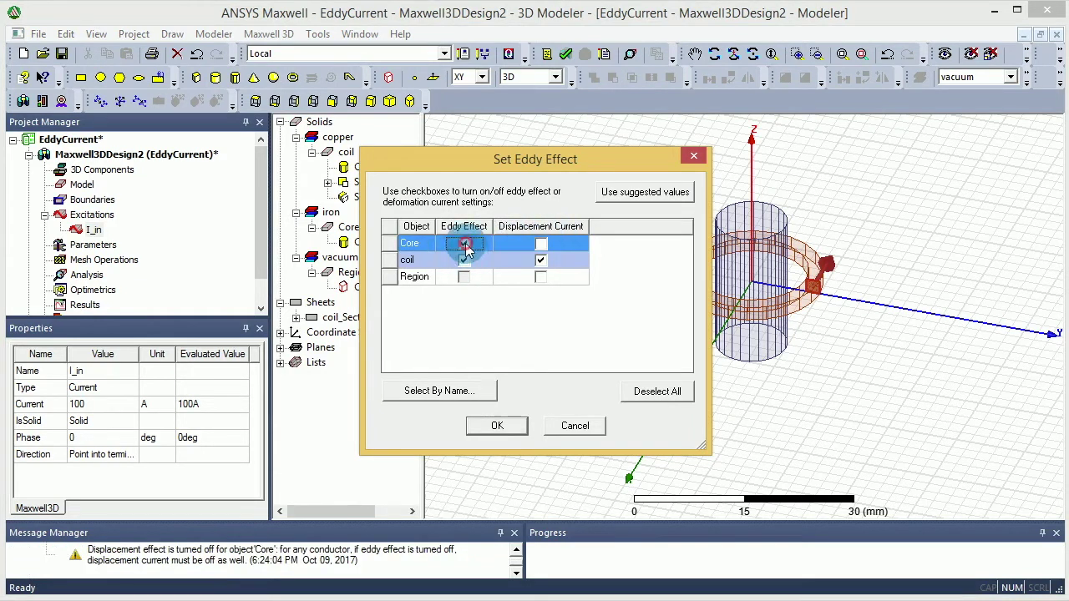
{"action": "left_click", "coordinate": [538, 244]}
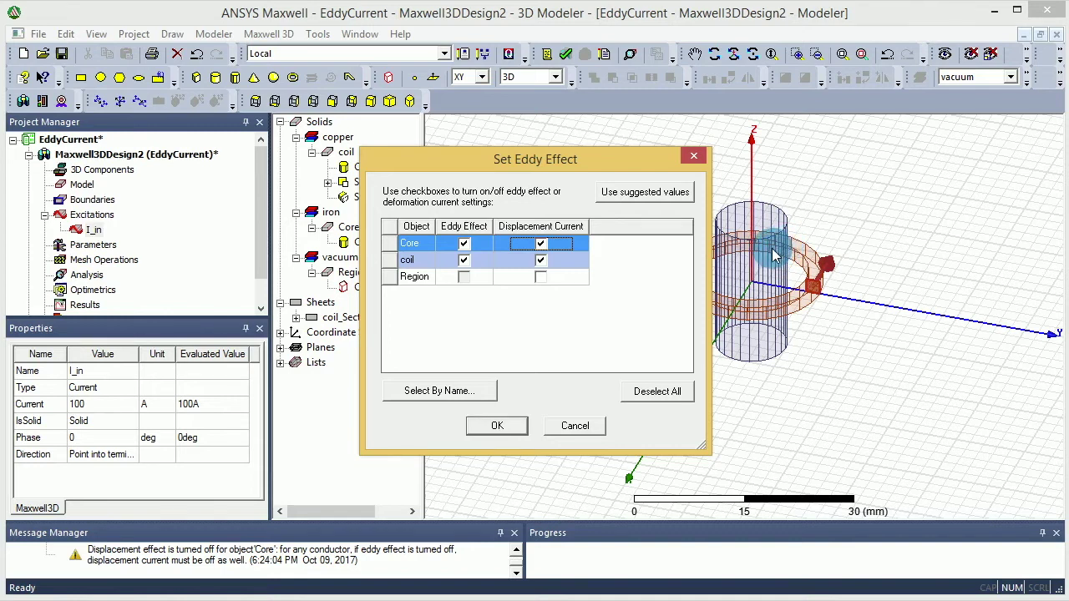
{"action": "left_click", "coordinate": [464, 246]}
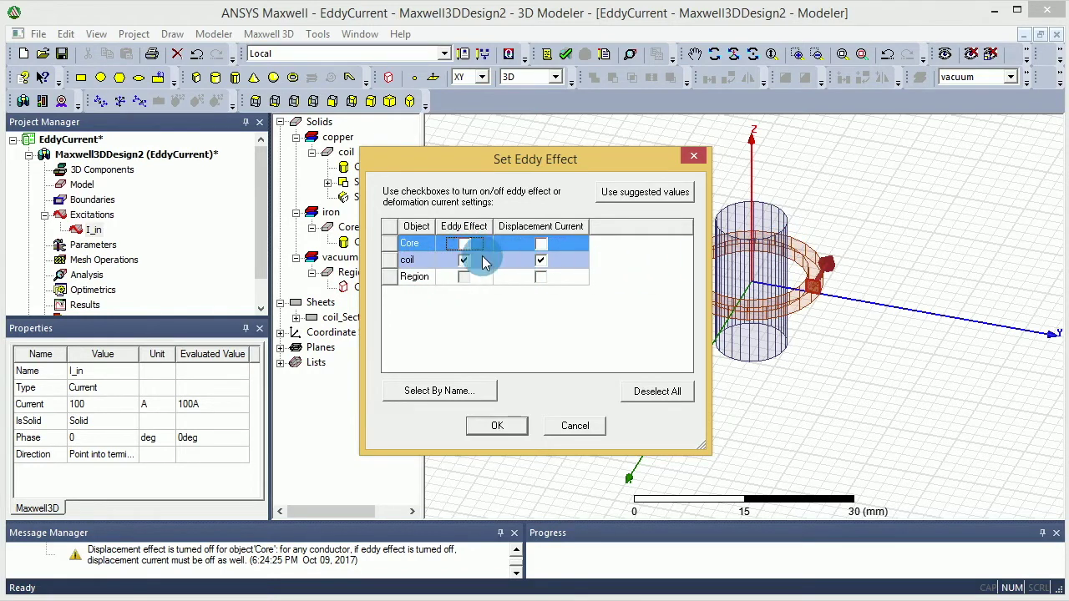
{"action": "left_click", "coordinate": [497, 426]}
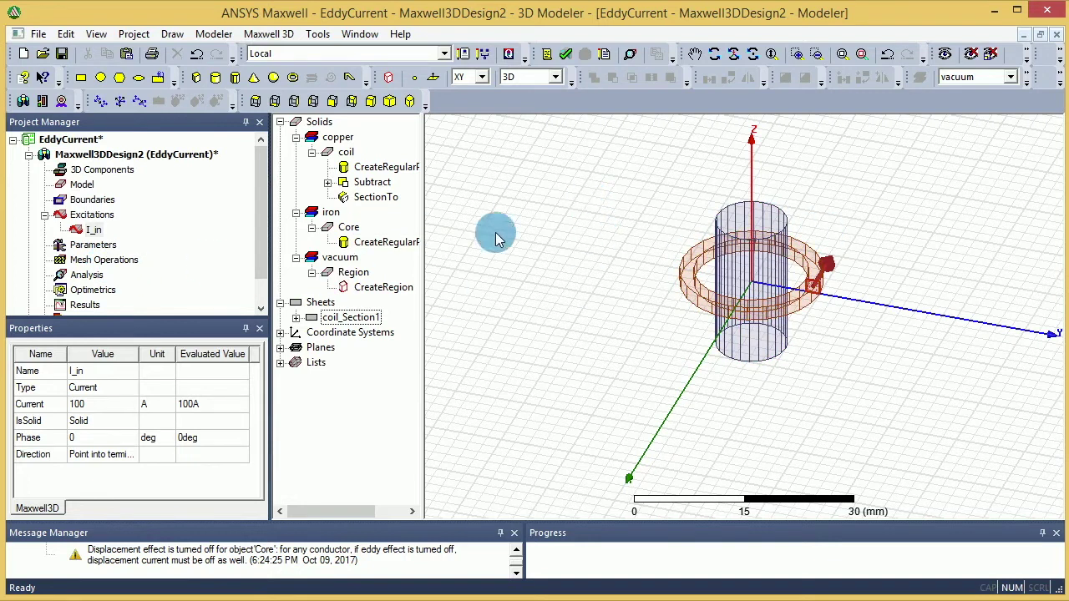
Add length-based mesh operation coil_mesh on the coil, capped at 5000 elements without length restriction
{"action": "left_click", "coordinate": [348, 151]}
{"action": "right_click", "coordinate": [348, 151]}
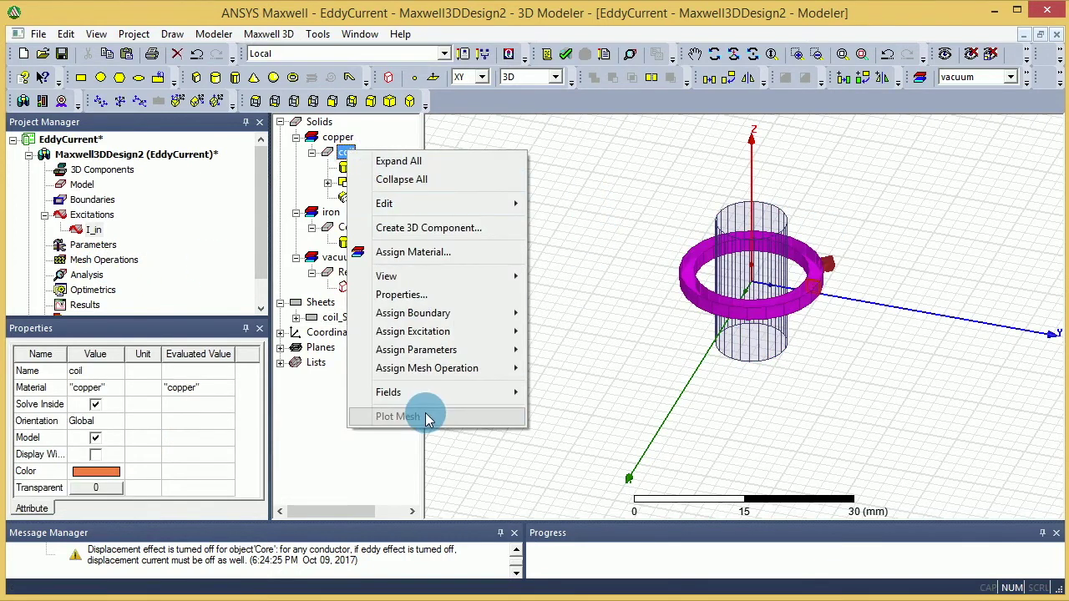
{"action": "mouse_move", "coordinate": [464, 367]}
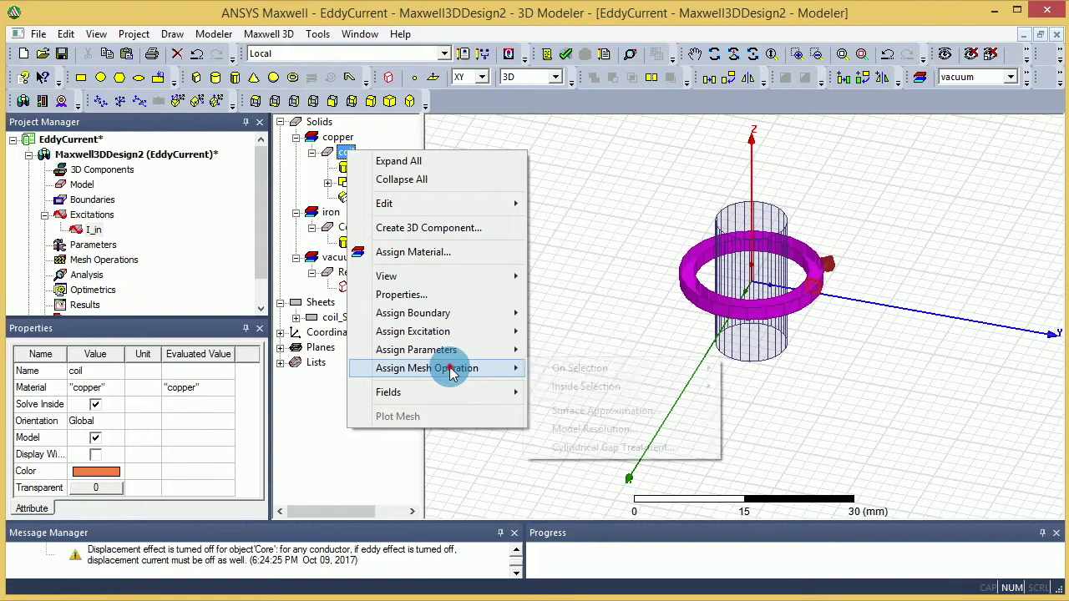
{"action": "mouse_move", "coordinate": [604, 370]}
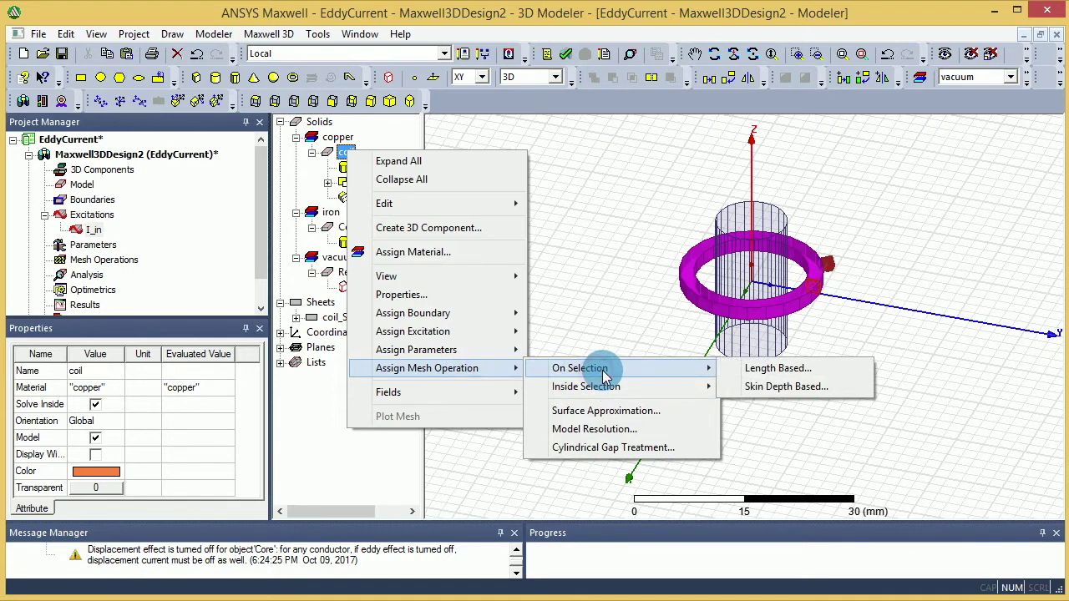
{"action": "left_click", "coordinate": [781, 370]}
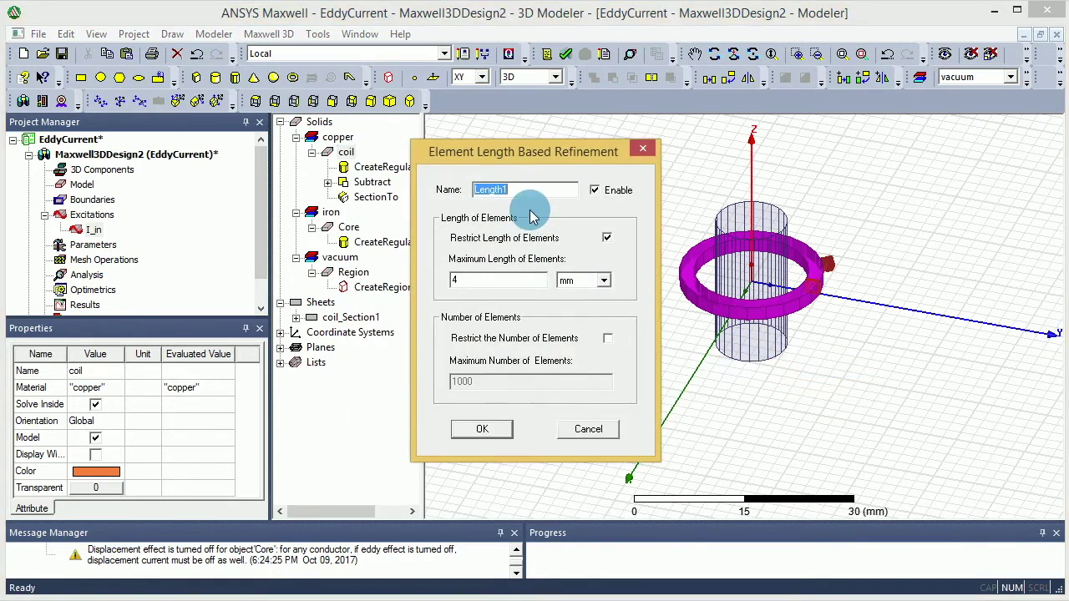
{"action": "type", "text": "coil_mesh"}
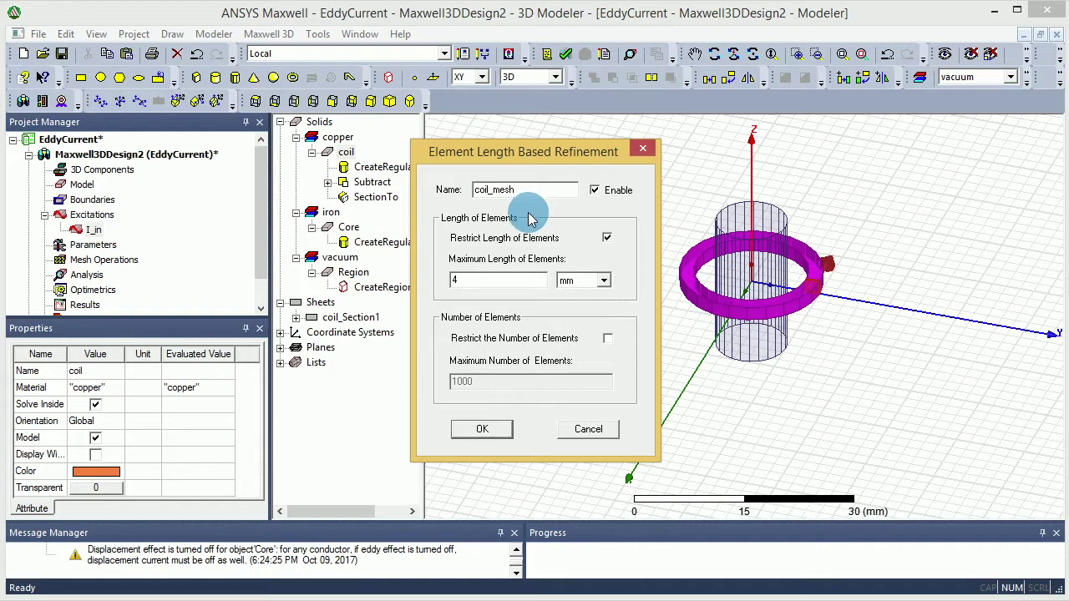
{"action": "left_click", "coordinate": [607, 238]}
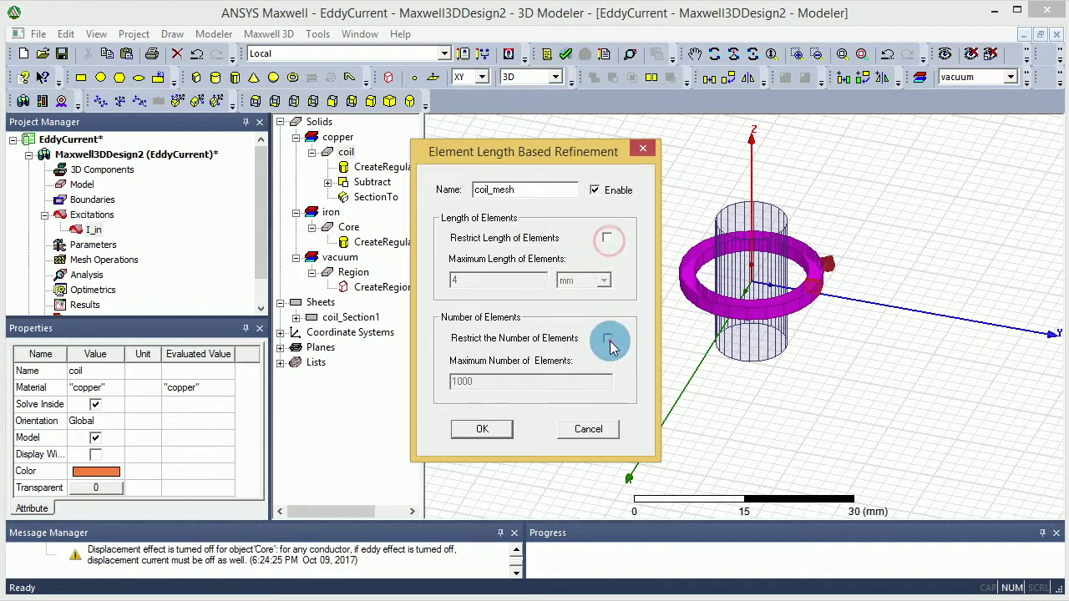
{"action": "left_click", "coordinate": [607, 339]}
{"action": "double_click", "coordinate": [464, 380]}
{"action": "type", "text": "5"}
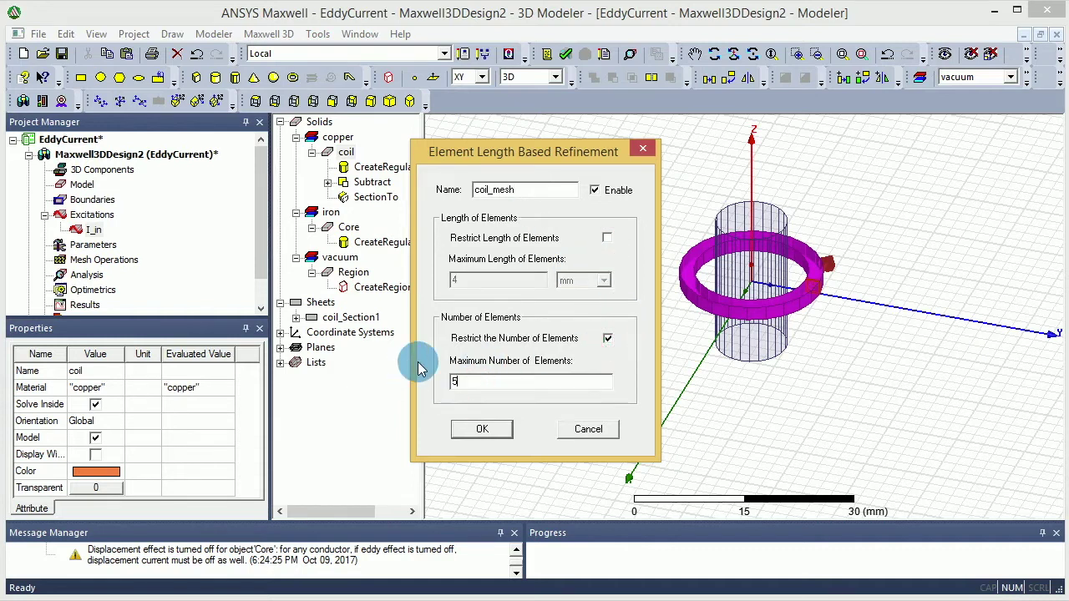
{"action": "type", "text": "000"}
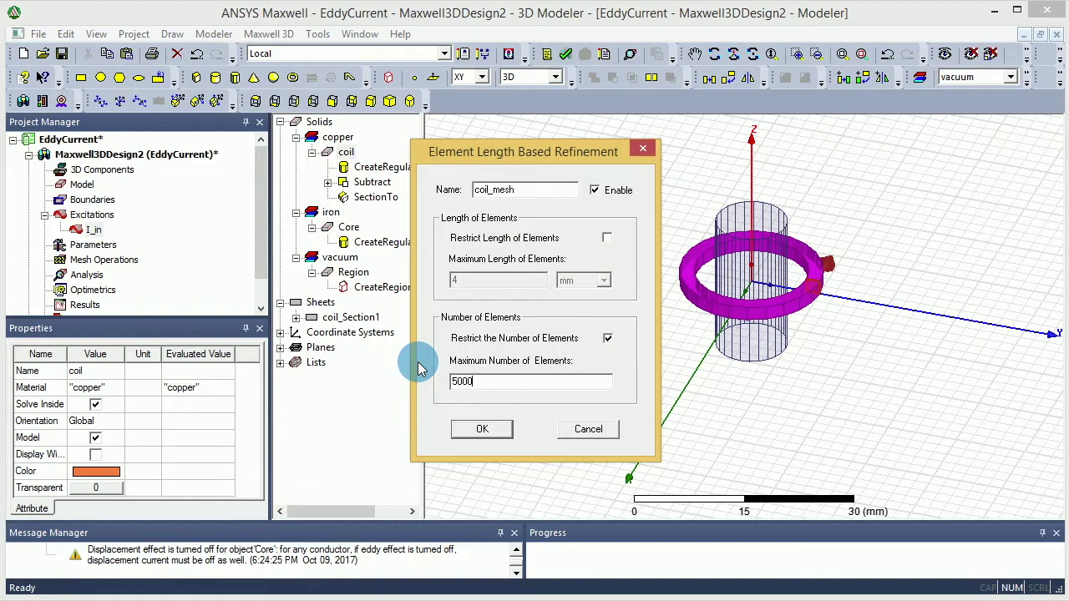
{"action": "left_click", "coordinate": [483, 428]}
Add length-based mesh operation core_mesh on the Core, capped at 5000 elements without length restriction
{"action": "right_click", "coordinate": [349, 236]}
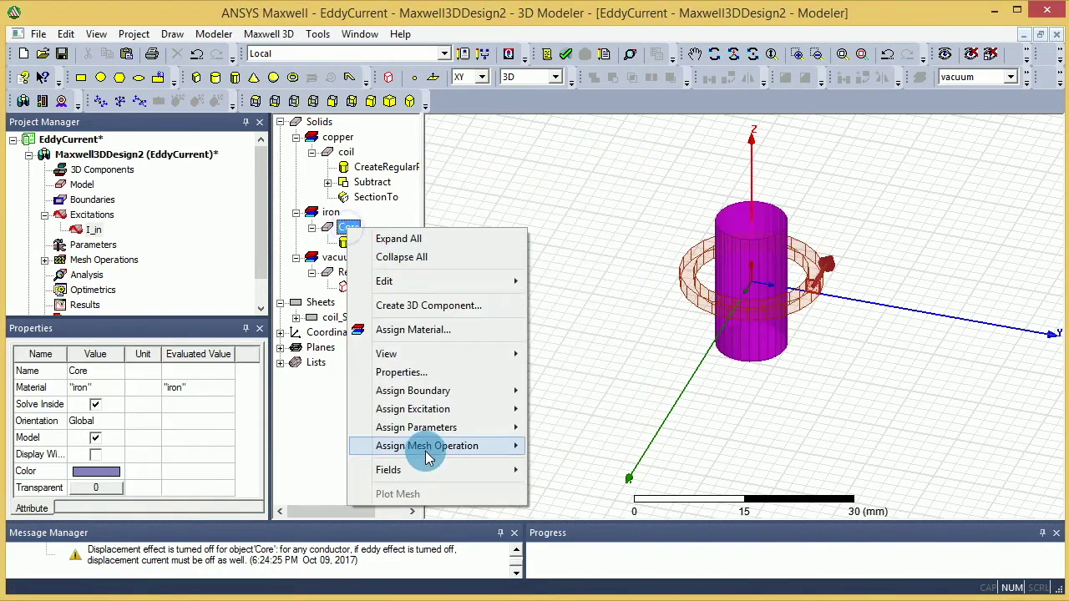
{"action": "mouse_move", "coordinate": [432, 470]}
{"action": "mouse_move", "coordinate": [417, 445]}
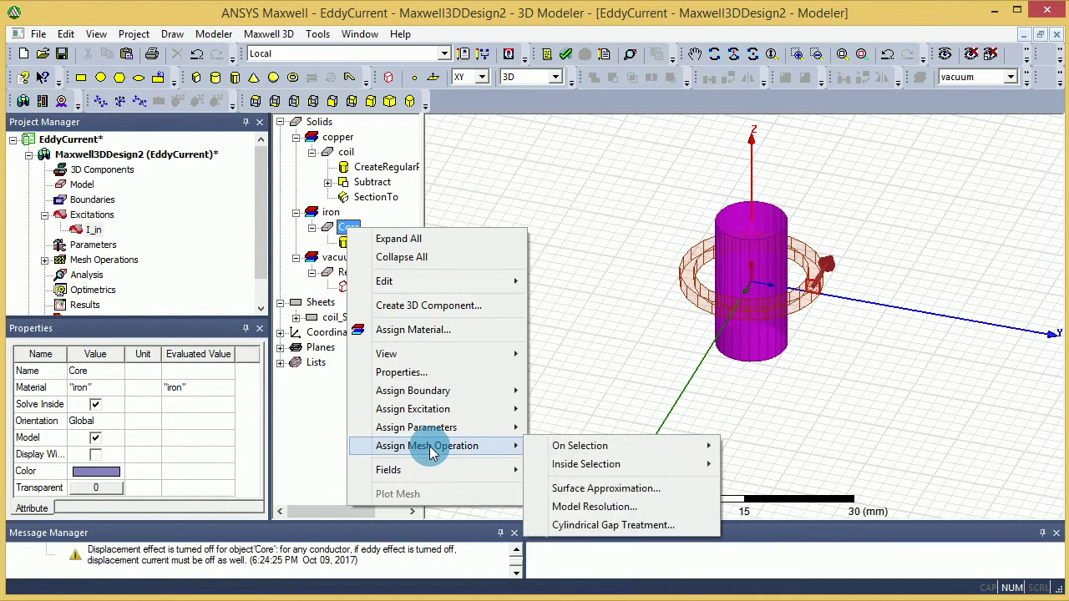
{"action": "mouse_move", "coordinate": [642, 445]}
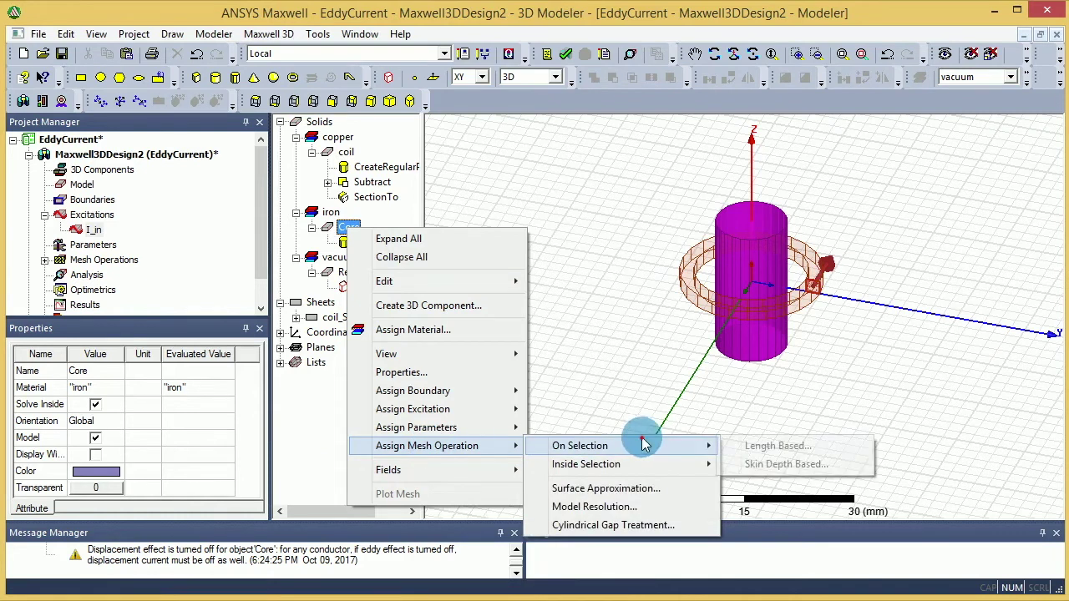
{"action": "left_click", "coordinate": [758, 445]}
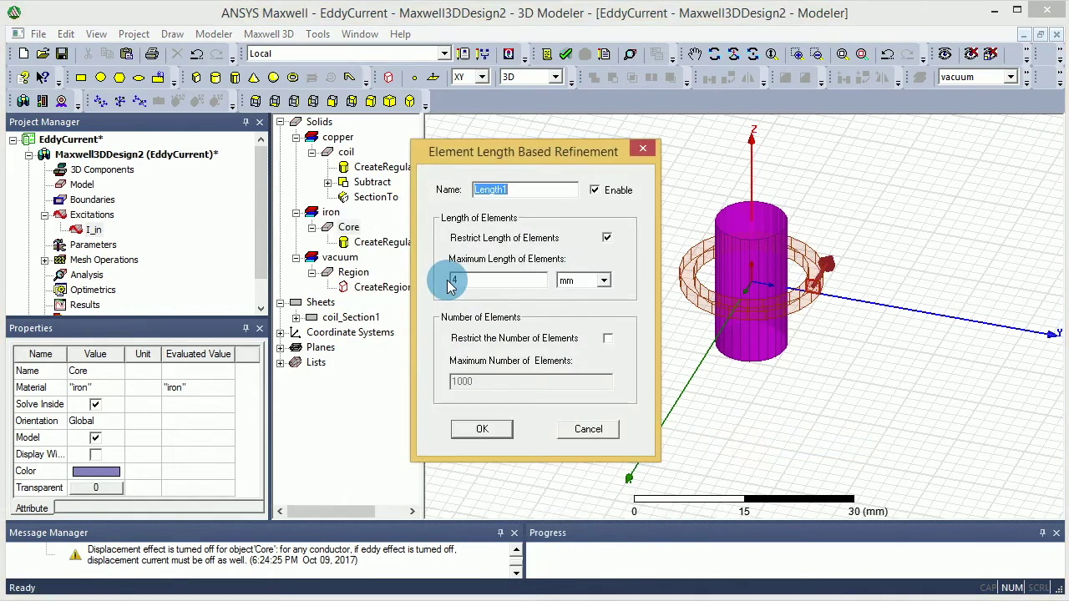
{"action": "type", "text": "coi"}
{"action": "type", "text": "e_m"}
{"action": "type", "text": "esh"}
{"action": "left_click", "coordinate": [606, 237]}
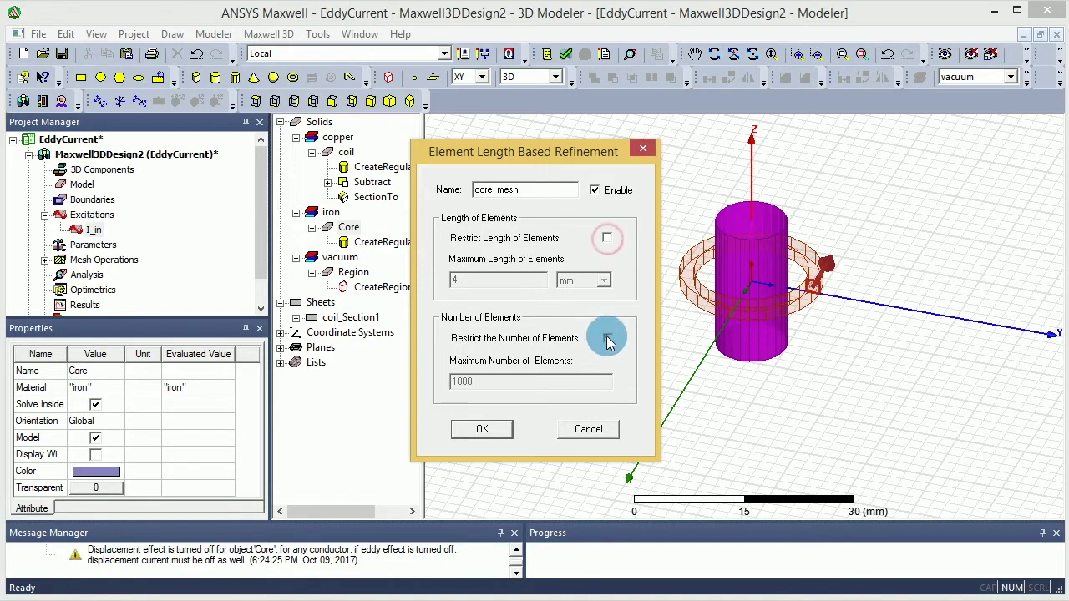
{"action": "left_click", "coordinate": [607, 338]}
{"action": "double_click", "coordinate": [481, 382]}
{"action": "type", "text": "5000"}
{"action": "left_click", "coordinate": [472, 429]}
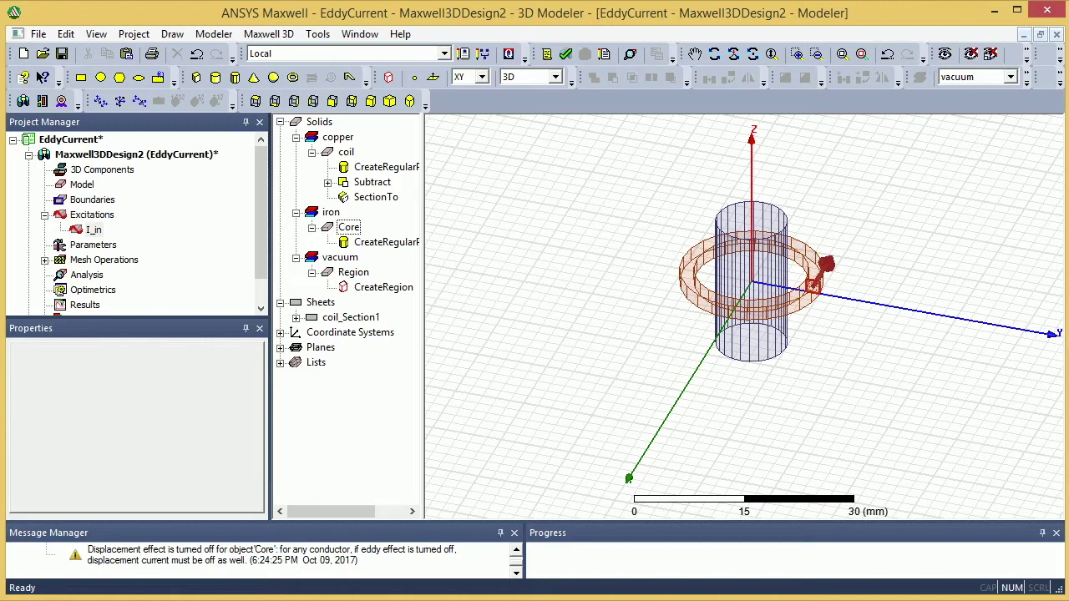
Add solution setup Setup1 under Analysis, showing 10 maximum passes and 1 percent error
{"action": "right_click", "coordinate": [87, 274]}
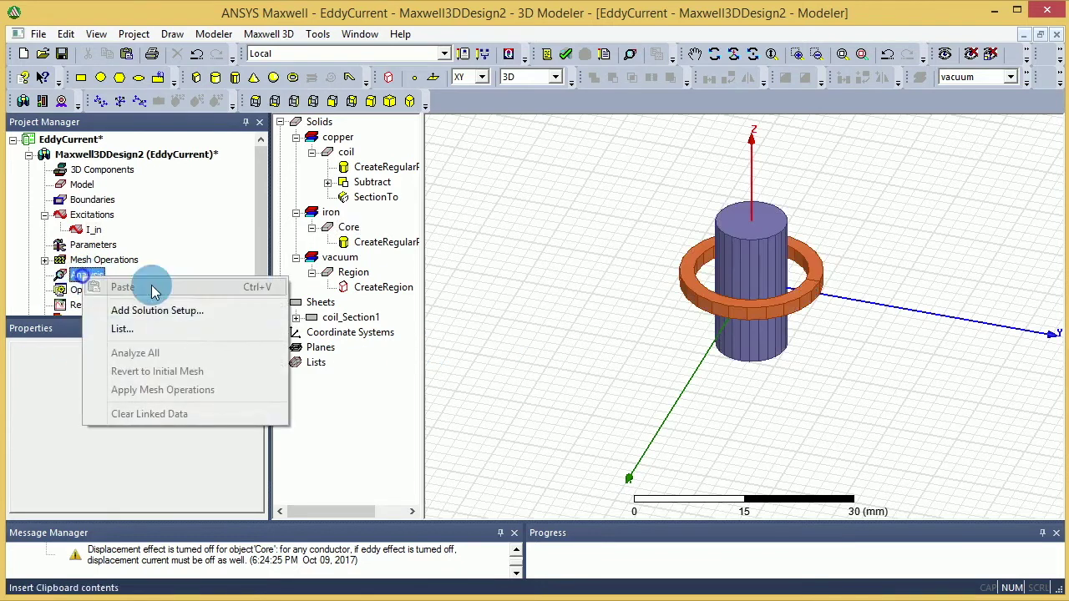
{"action": "left_click", "coordinate": [177, 309]}
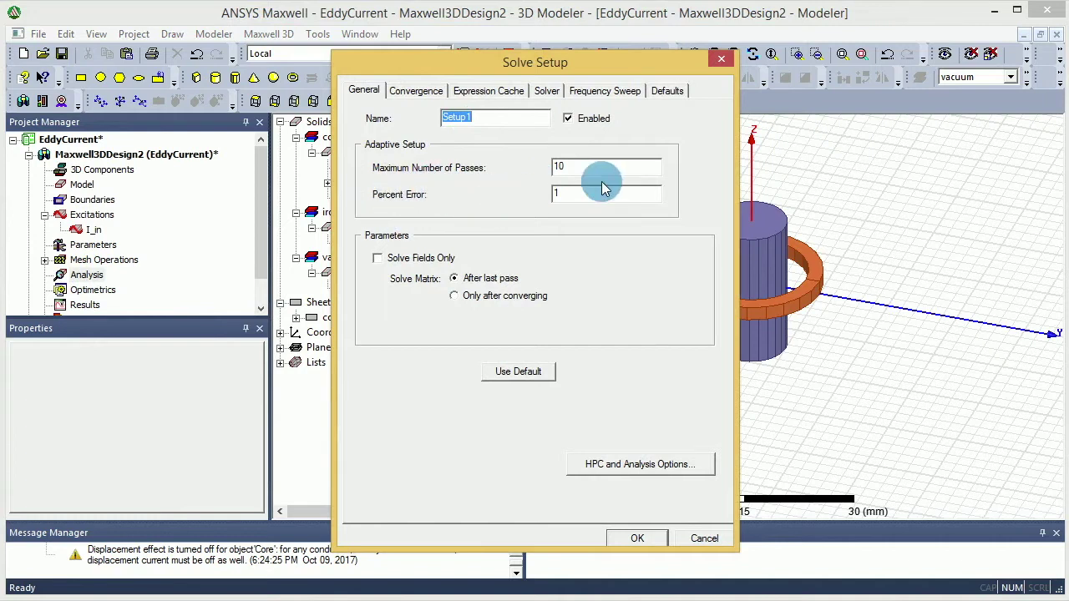
{"action": "double_click", "coordinate": [562, 194]}
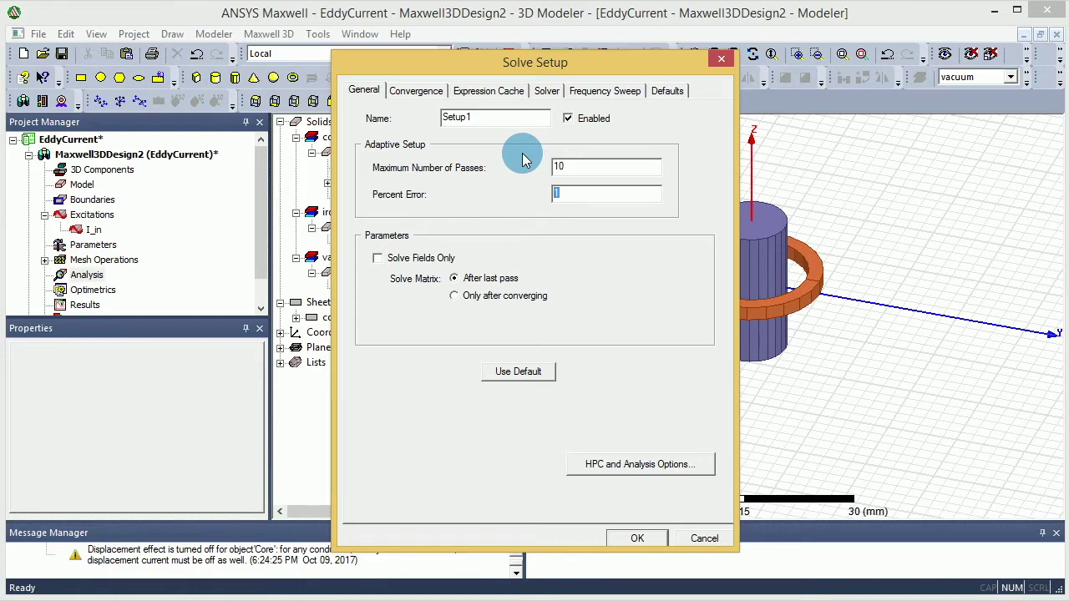
On Setup1's Convergence tab, set minimum passes to 6 and minimum converged passes to 2
{"action": "left_click", "coordinate": [423, 89]}
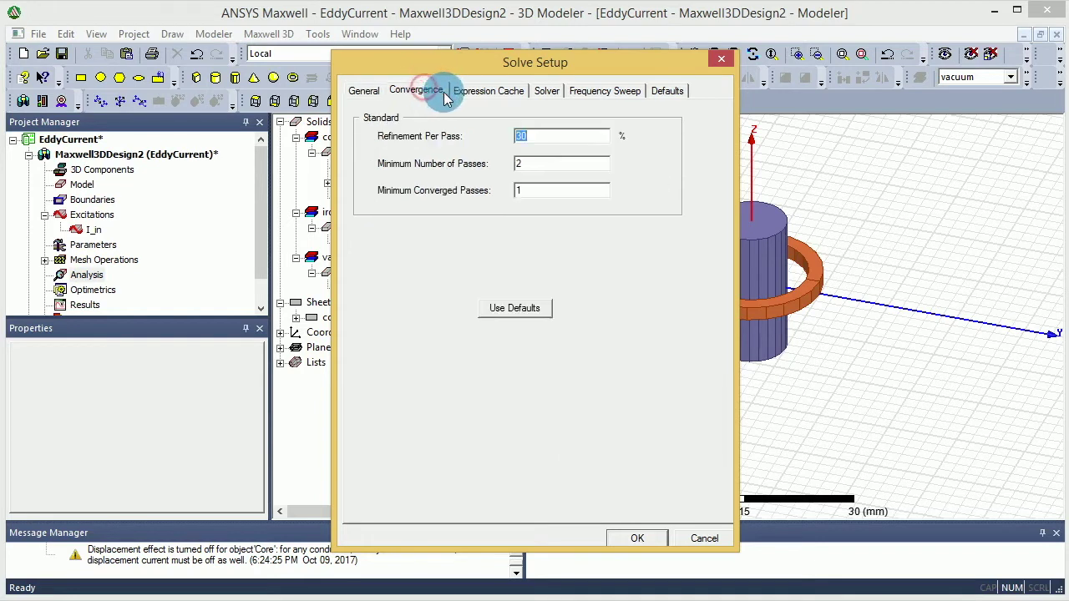
{"action": "double_click", "coordinate": [563, 163]}
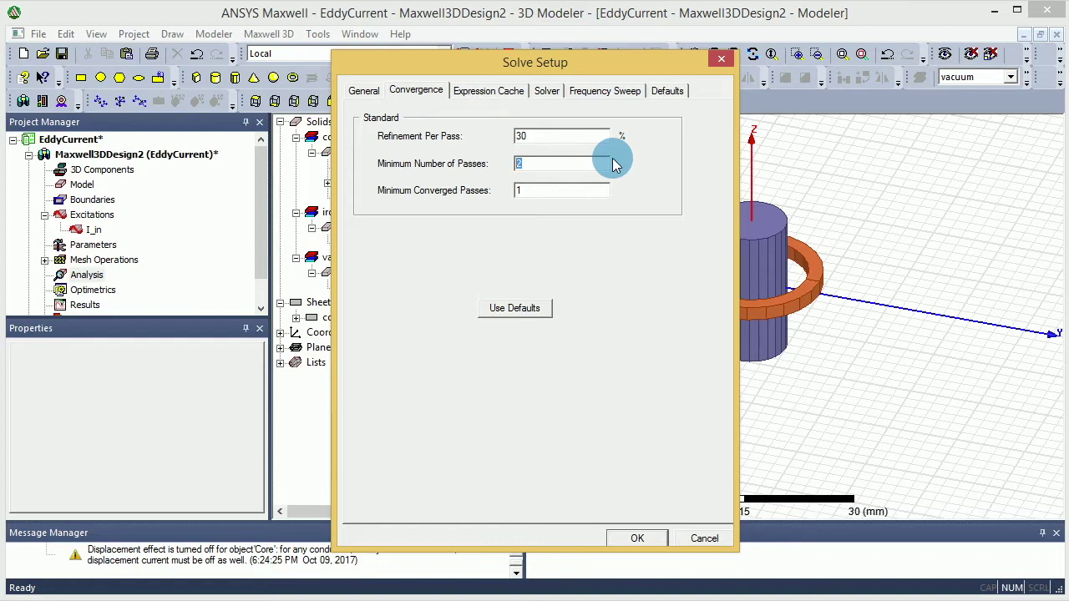
{"action": "type", "text": "6"}
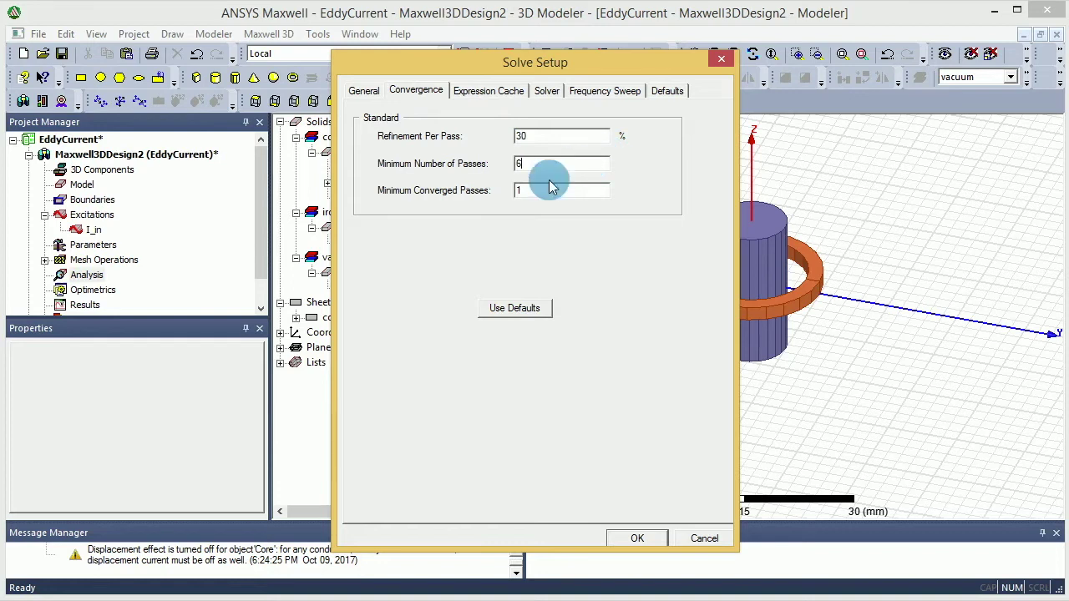
{"action": "double_click", "coordinate": [533, 195]}
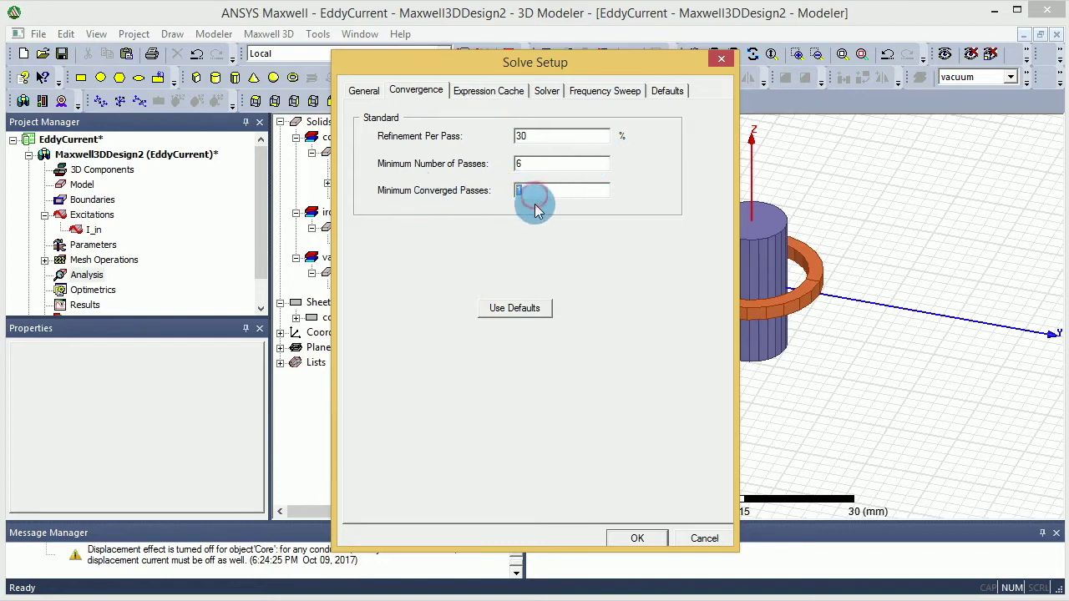
{"action": "type", "text": "2"}
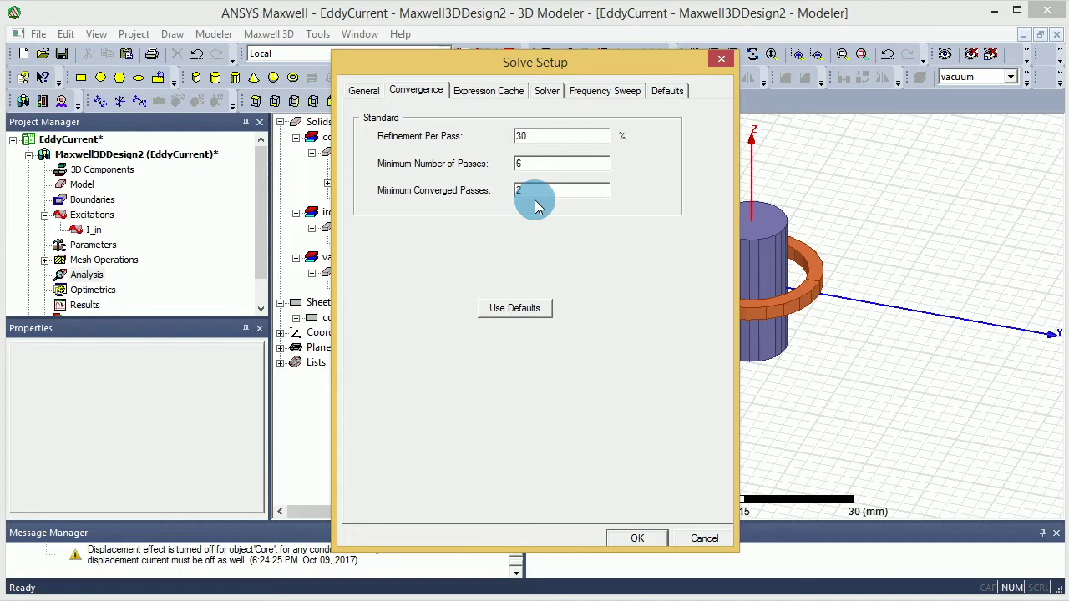
Set Setup1's adaptive frequency to 100 kHz on the Solver tab and save the setup
{"action": "left_click", "coordinate": [506, 90]}
{"action": "left_click", "coordinate": [548, 91]}
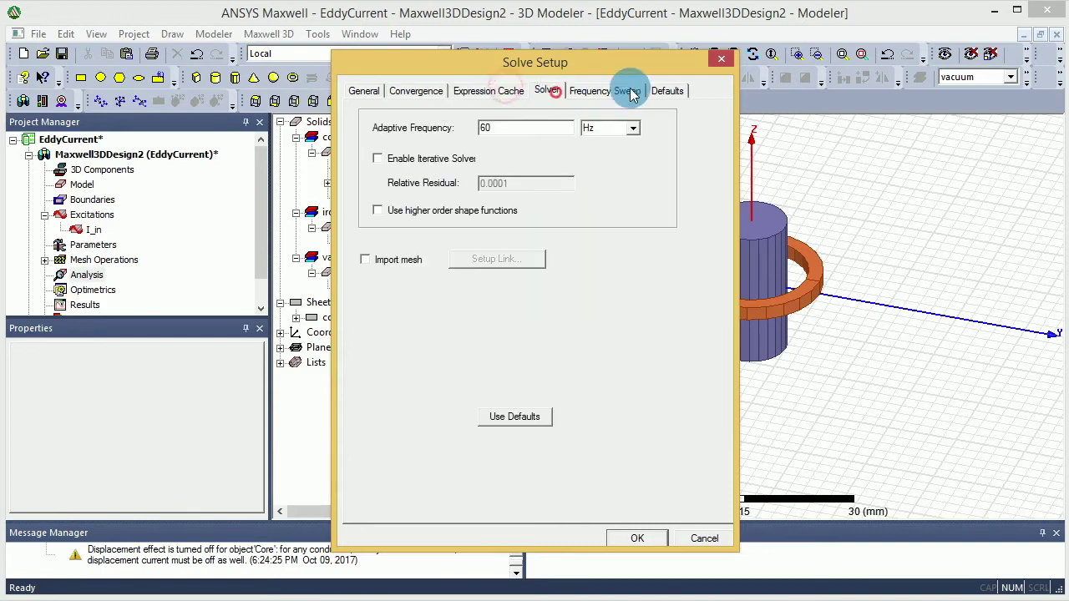
{"action": "double_click", "coordinate": [491, 127]}
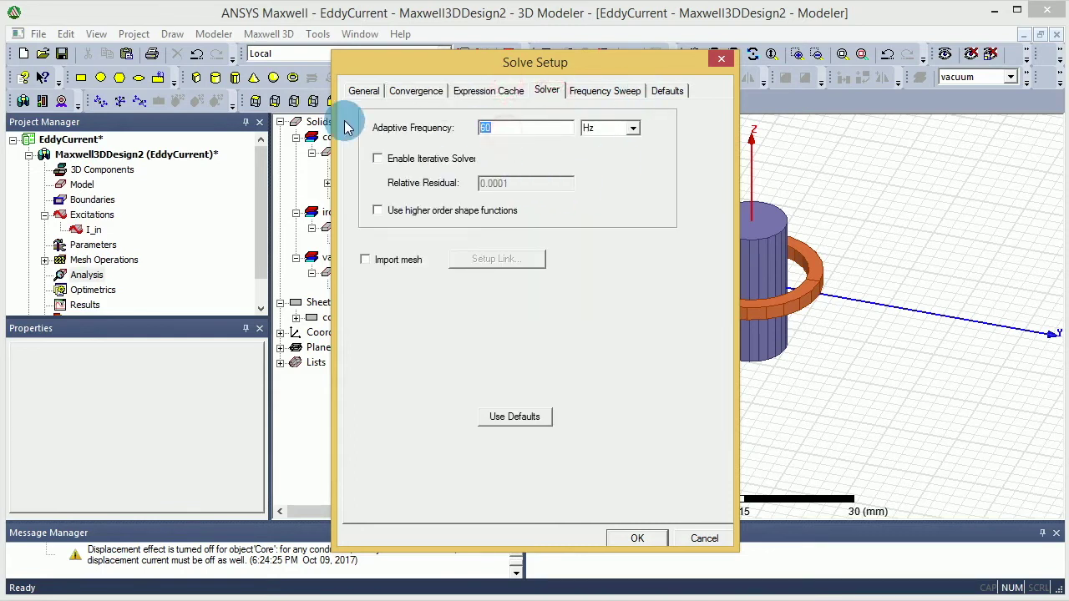
{"action": "type", "text": "100"}
{"action": "left_click", "coordinate": [590, 129]}
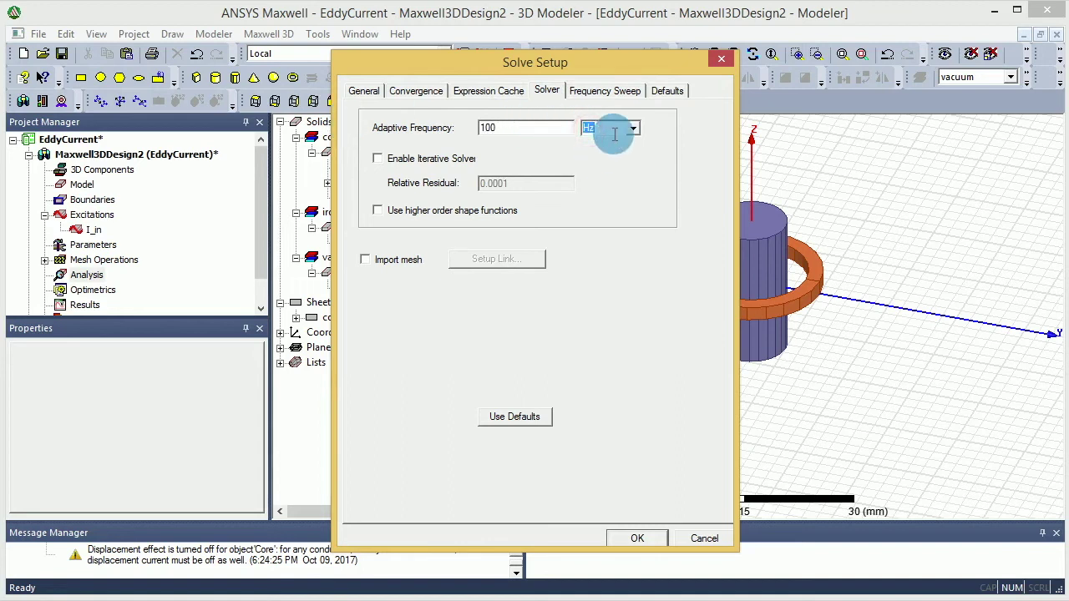
{"action": "left_click", "coordinate": [568, 129]}
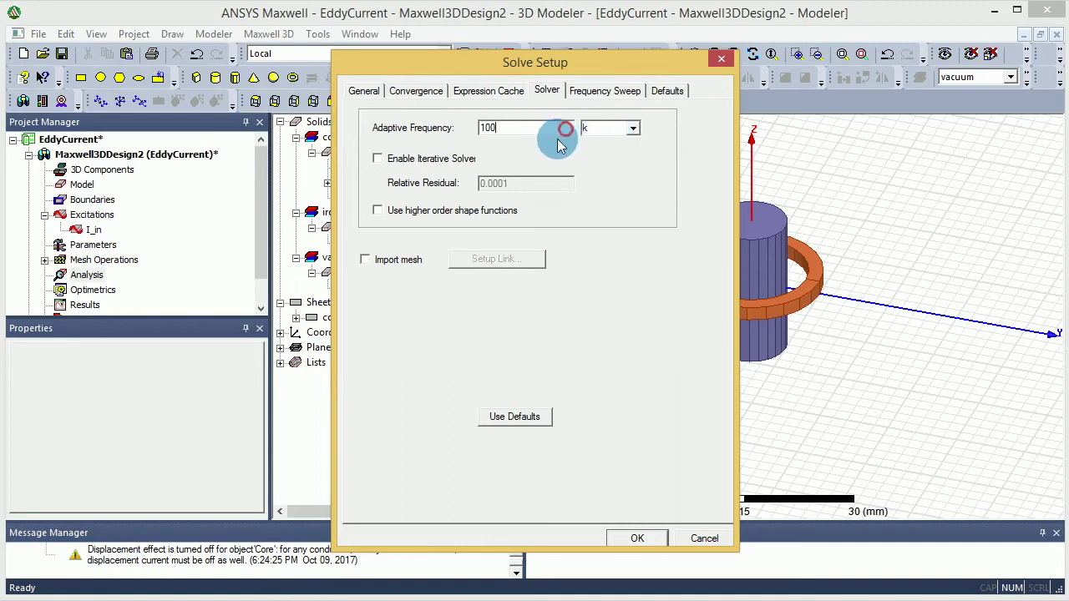
{"action": "left_click", "coordinate": [634, 126]}
{"action": "left_click", "coordinate": [609, 166]}
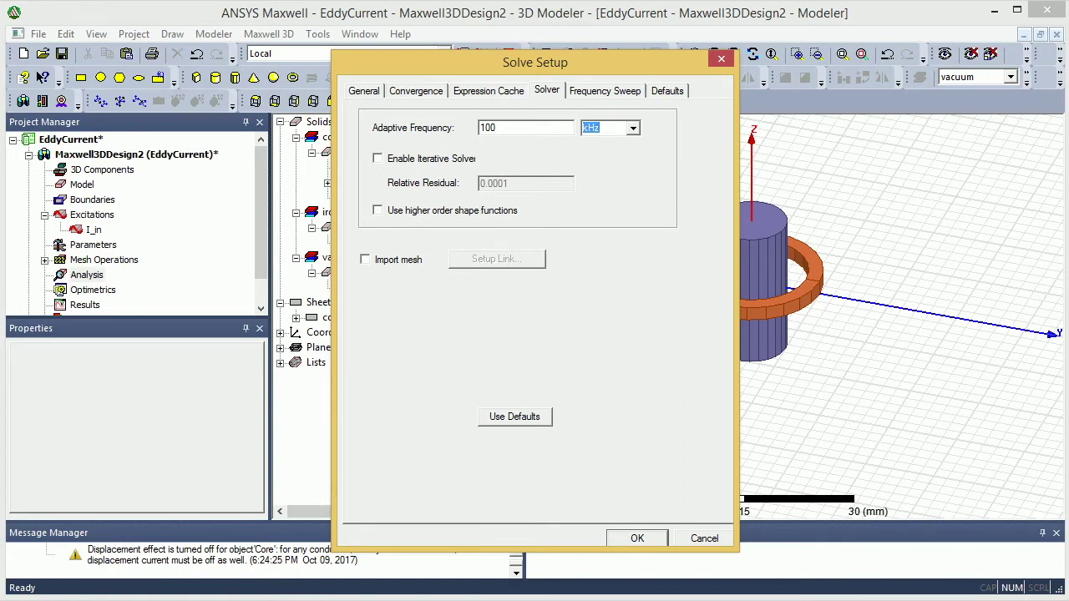
{"action": "left_click", "coordinate": [614, 90]}
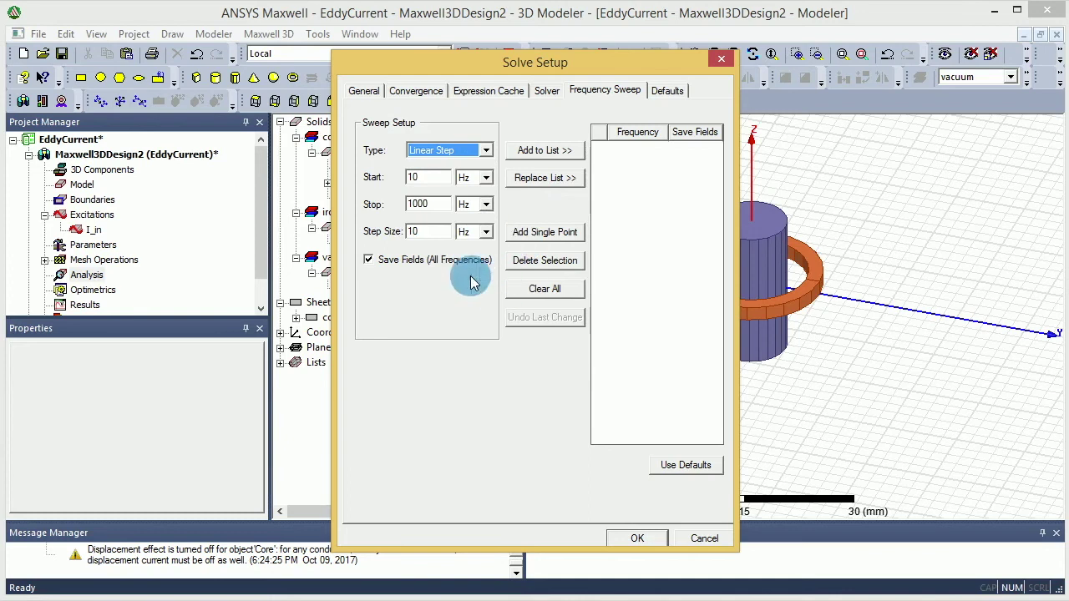
{"action": "left_click", "coordinate": [637, 538]}
Show Setup1 under Analysis, validate the design with every check passing, and close the results
{"action": "scroll", "coordinate": [250, 183], "scroll_direction": "down", "scroll_amount": 1}
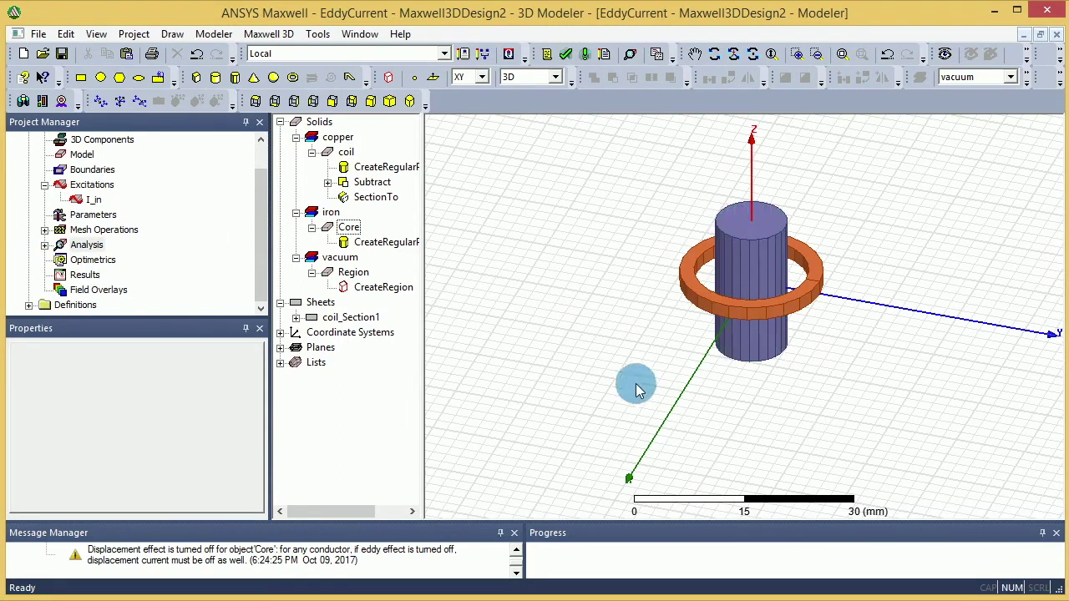
{"action": "left_click", "coordinate": [44, 245]}
{"action": "right_click", "coordinate": [99, 260]}
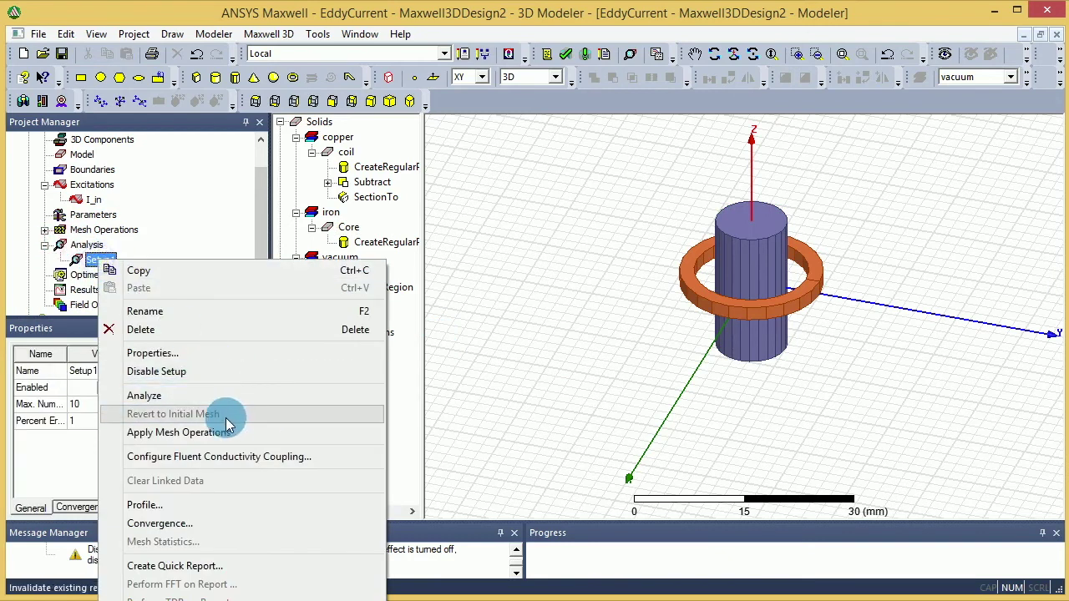
{"action": "left_click", "coordinate": [568, 56]}
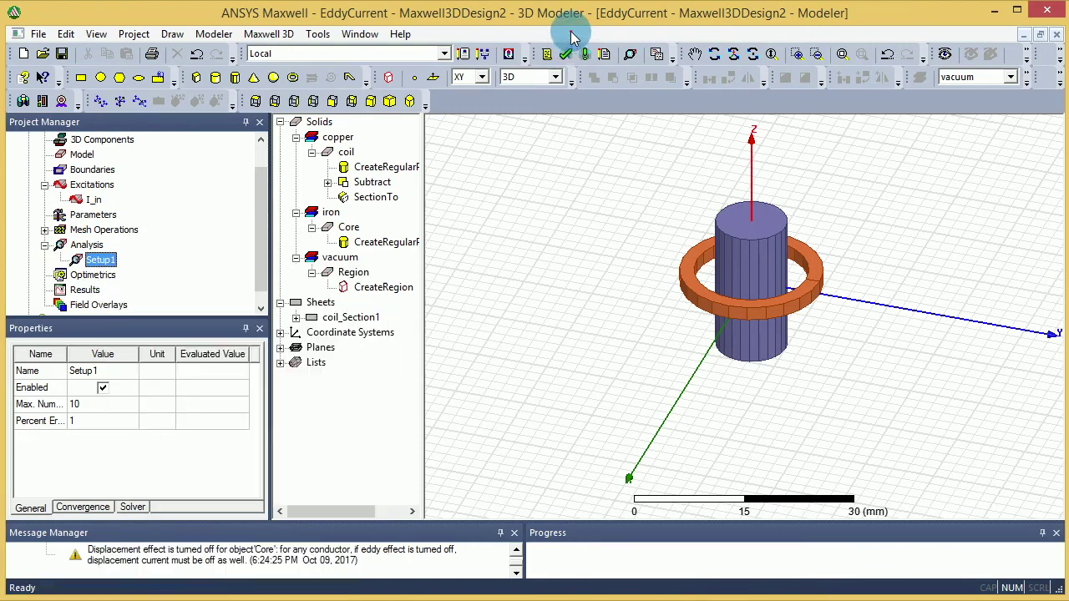
{"action": "left_click", "coordinate": [568, 56]}
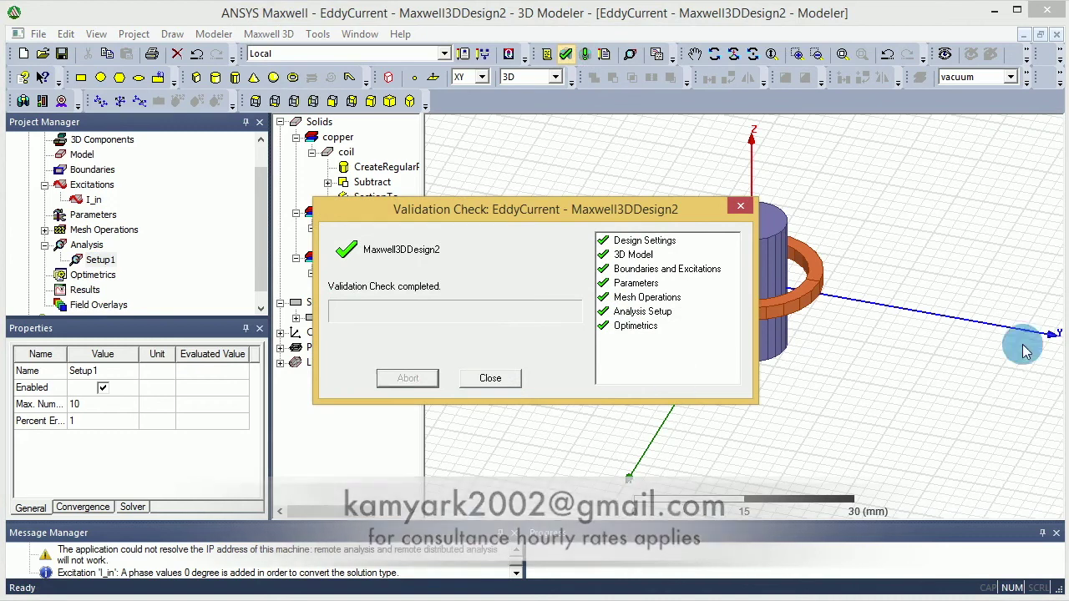
{"action": "left_click", "coordinate": [492, 380]}
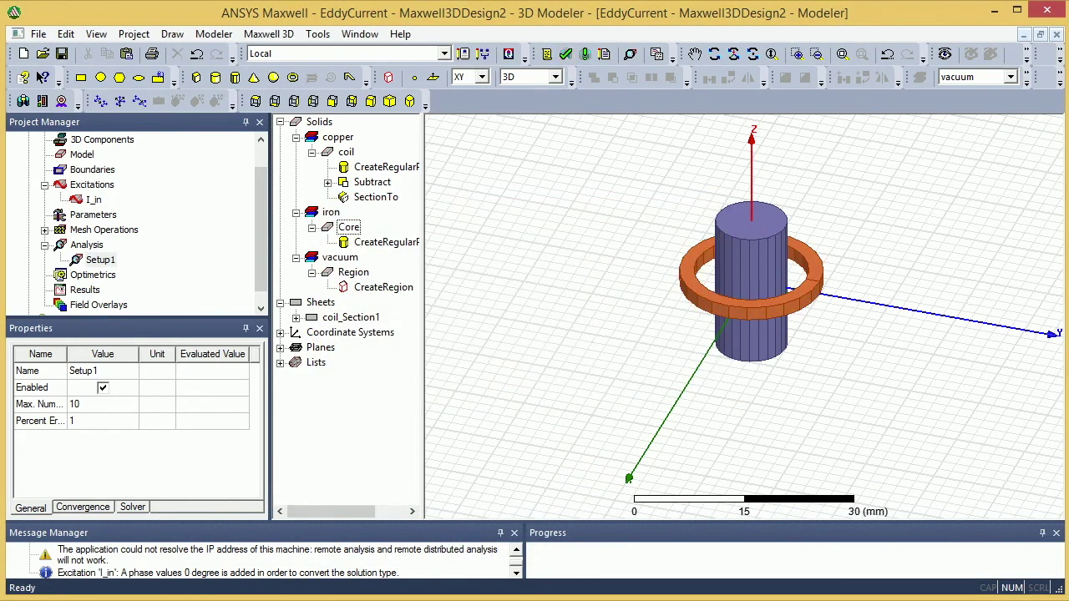